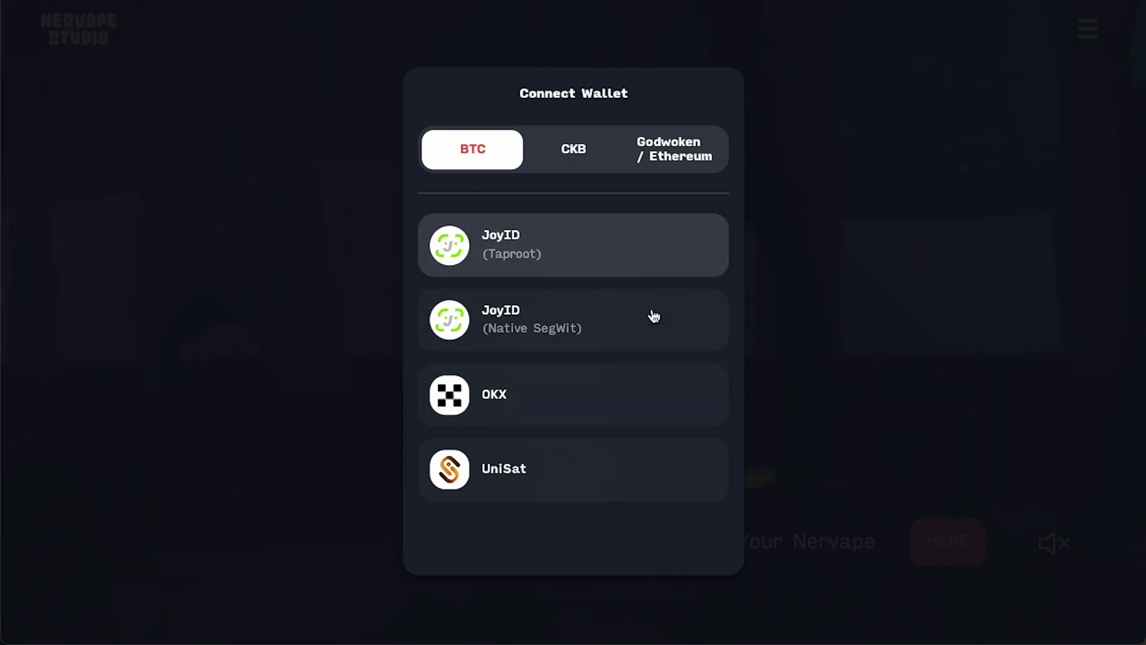
# Connect the JoyID (Native SegWit) BTC wallet, choosing the second listed account and confirming the Nervape sign-in.
pyautogui.click(557, 334)
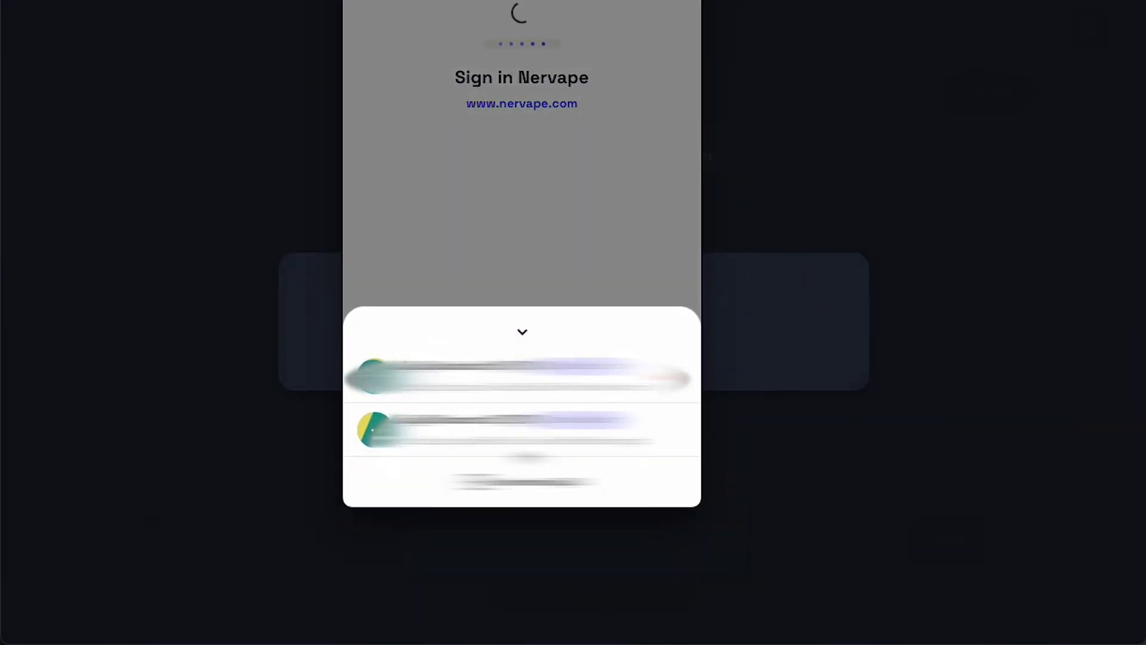
pyautogui.click(471, 430)
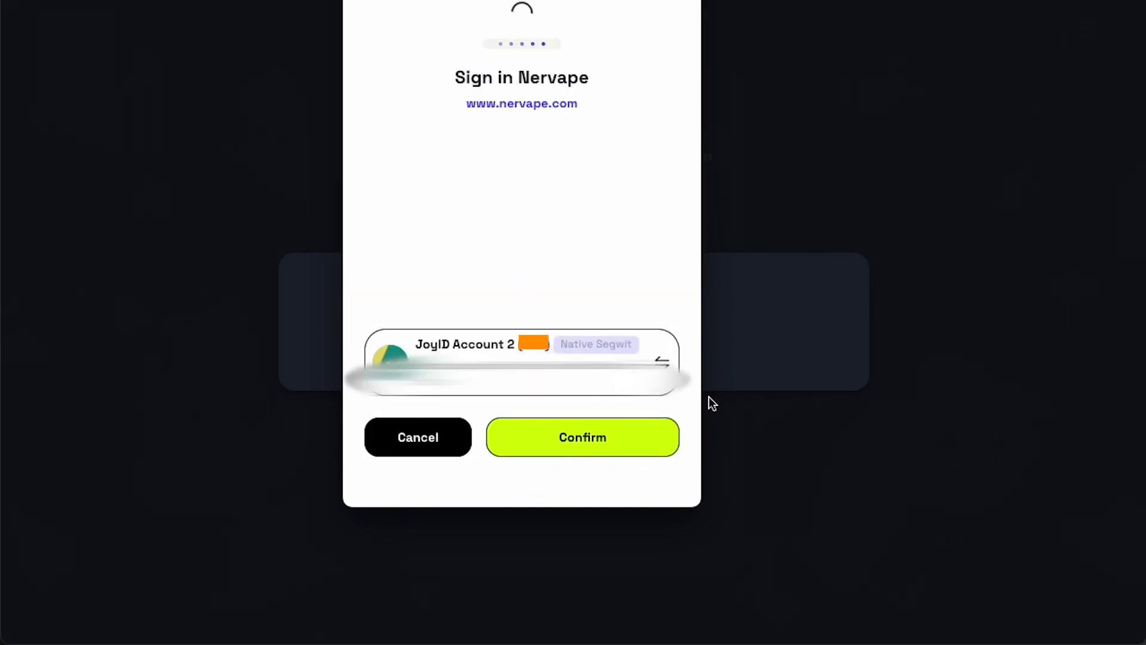
pyautogui.click(602, 442)
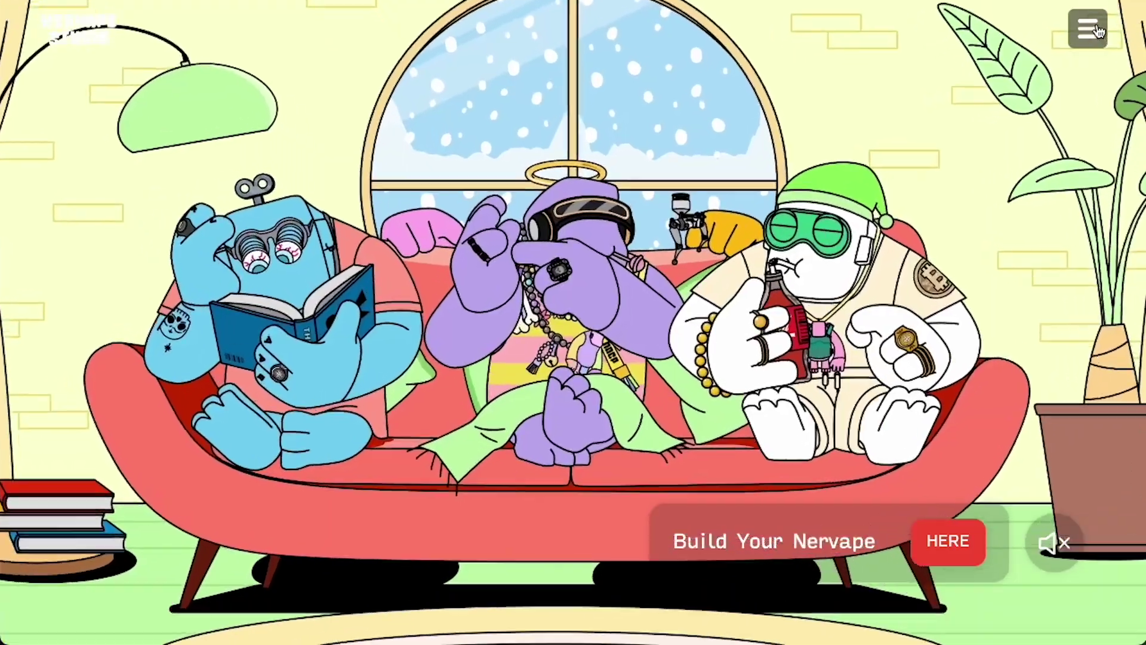
# Open the owned black Nervape from My Nervape Assets in the dress-up editor.
pyautogui.click(1087, 29)
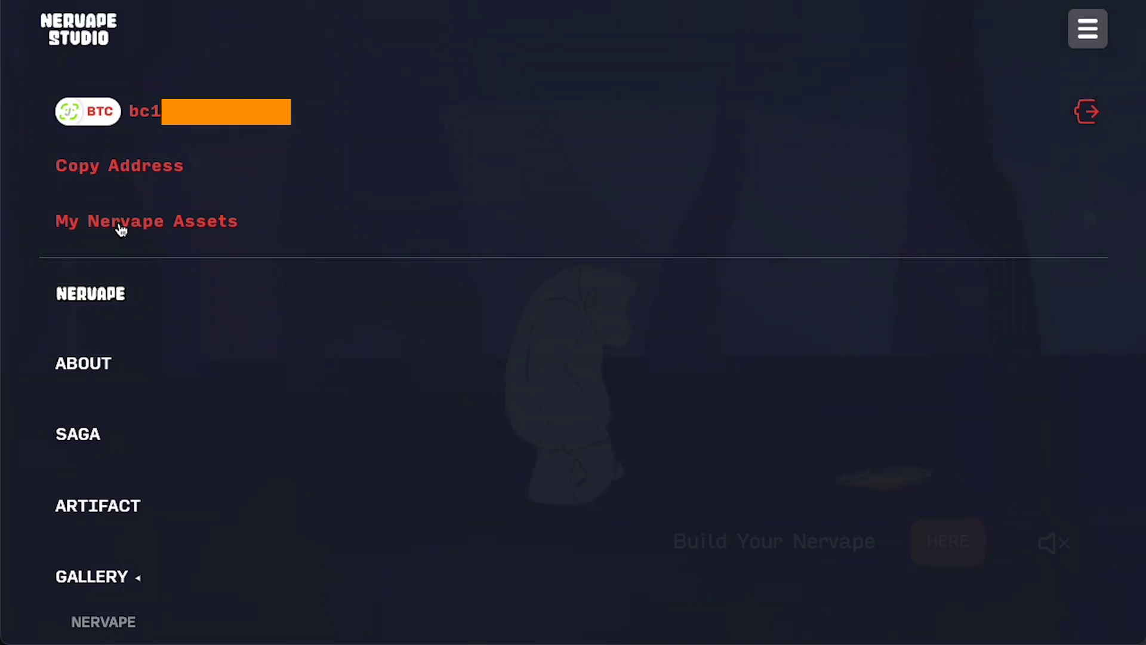
pyautogui.click(121, 227)
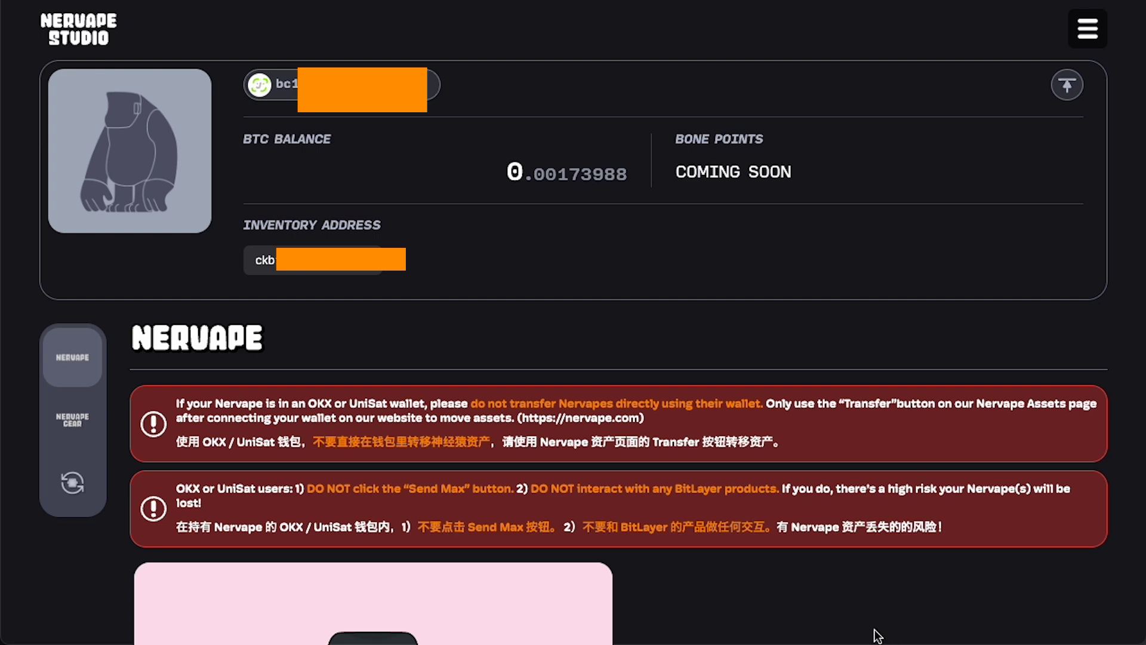
pyautogui.scroll(-8, 796, 573)
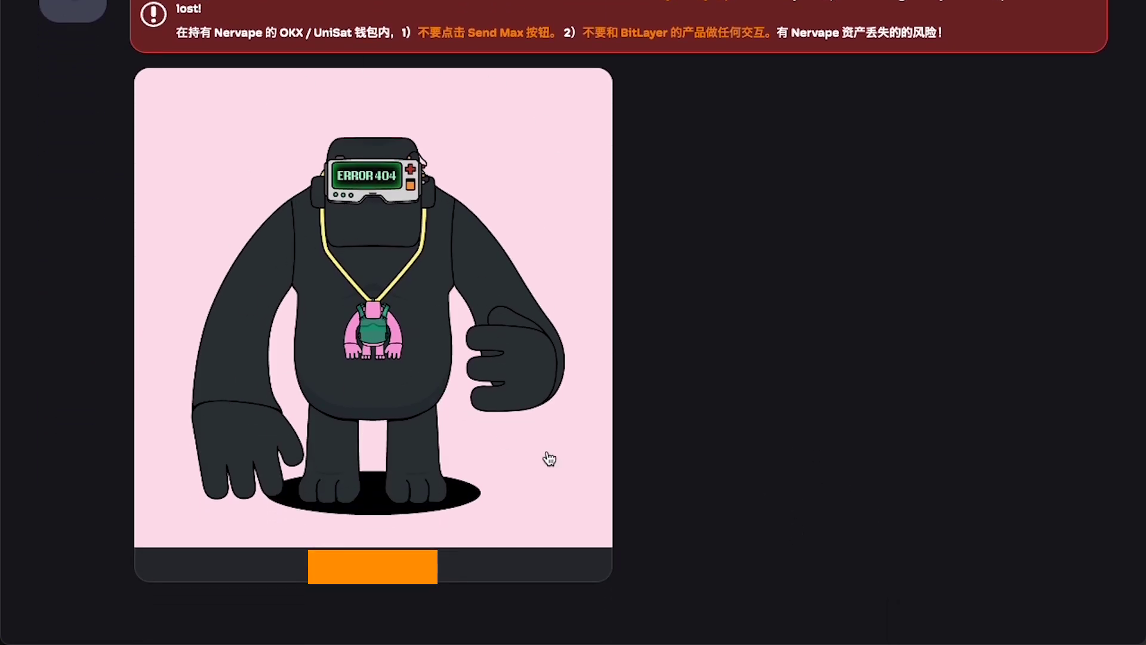
pyautogui.click(420, 303)
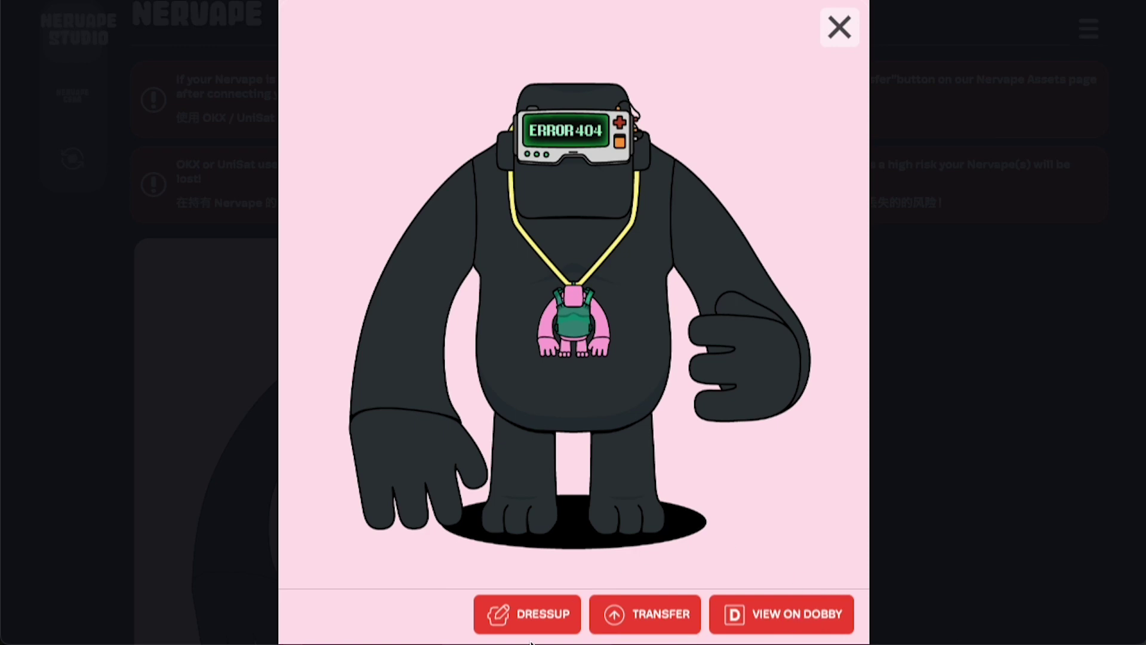
pyautogui.click(539, 618)
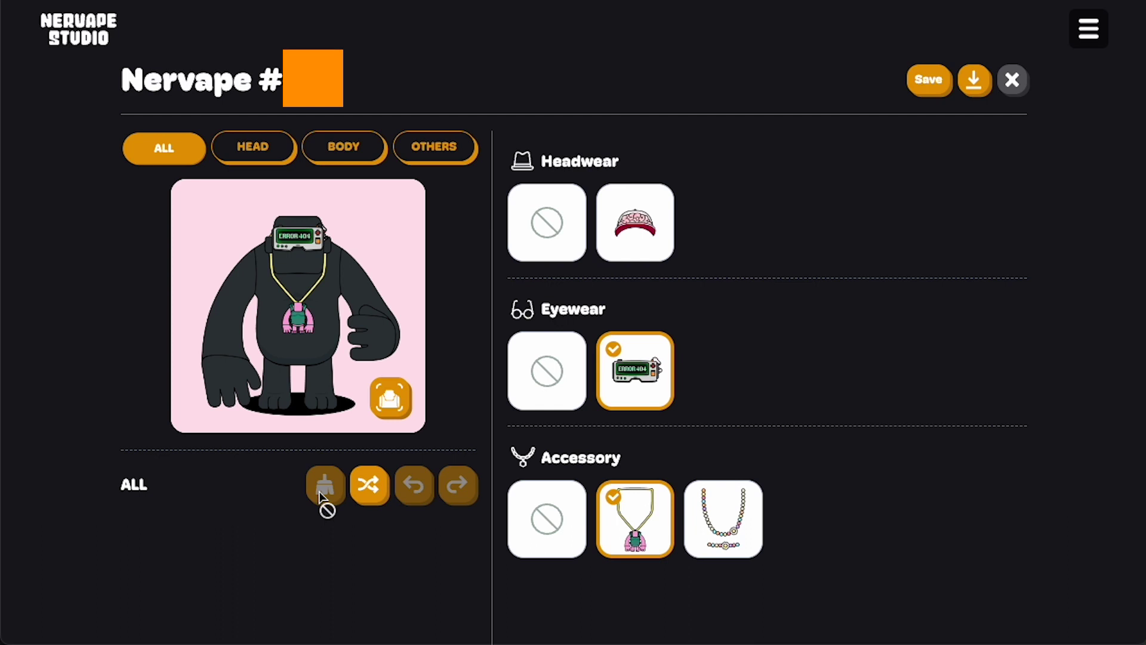
# Try out the randomize, clear, undo and redo functions on the Nervape's full outfit.
pyautogui.click(370, 487)
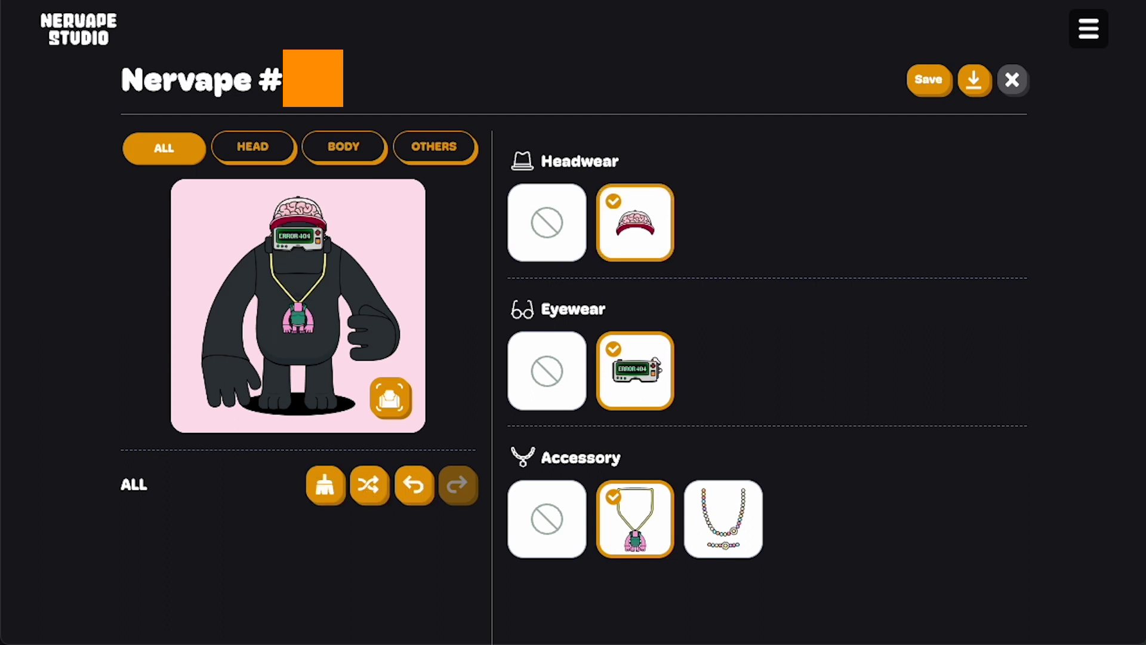
pyautogui.click(324, 486)
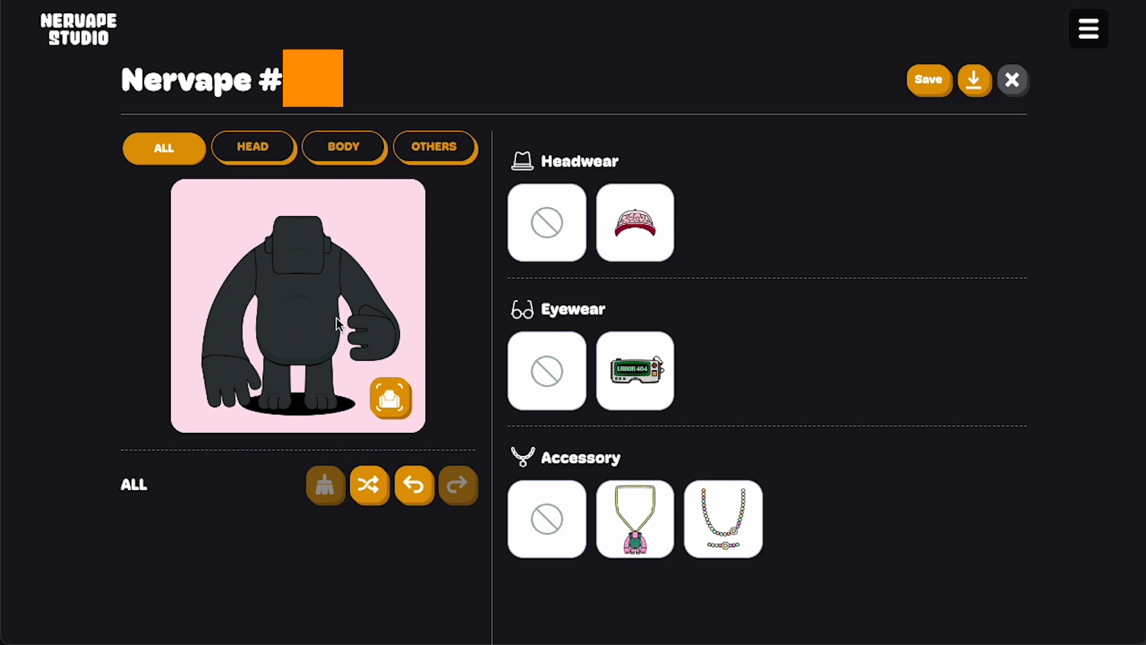
pyautogui.click(379, 499)
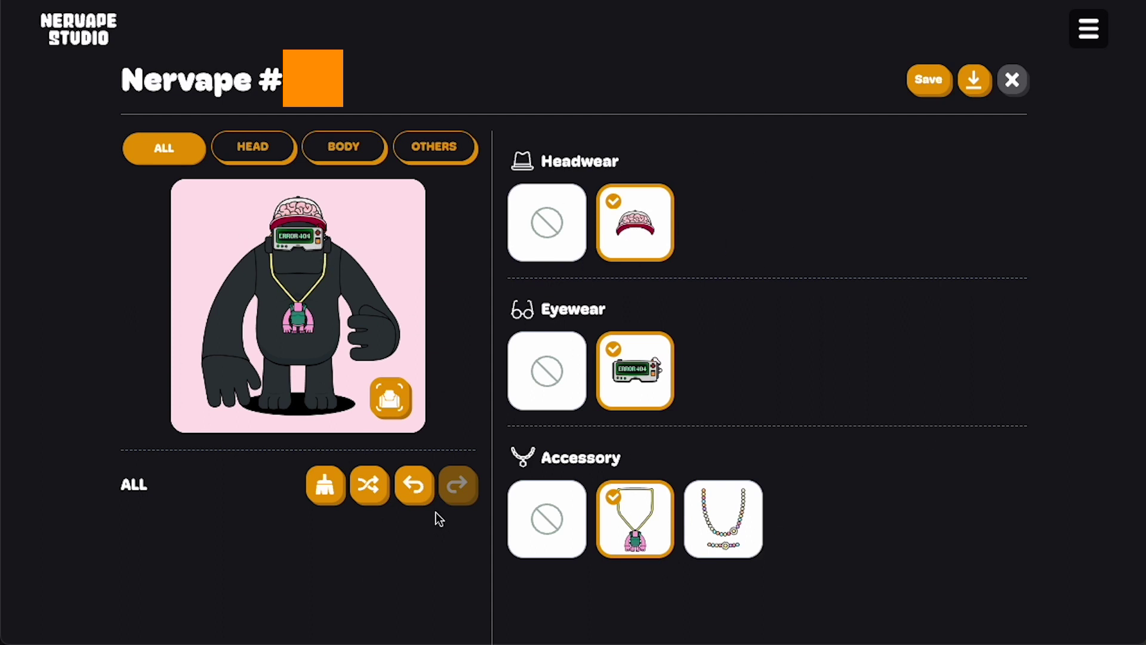
pyautogui.click(416, 492)
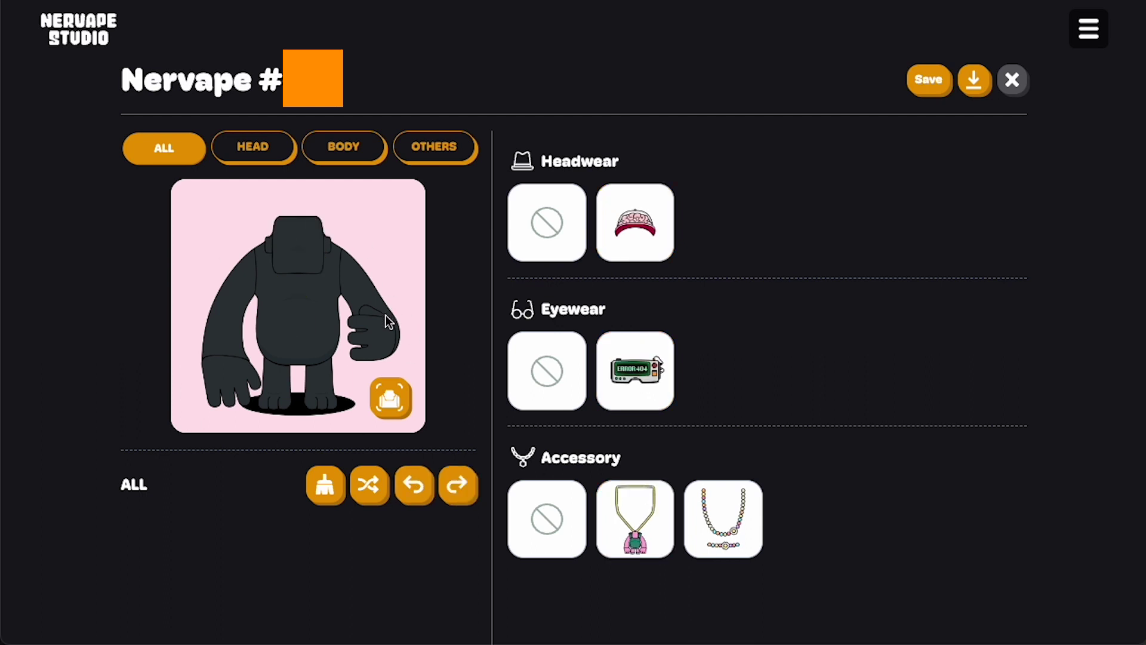
pyautogui.click(458, 492)
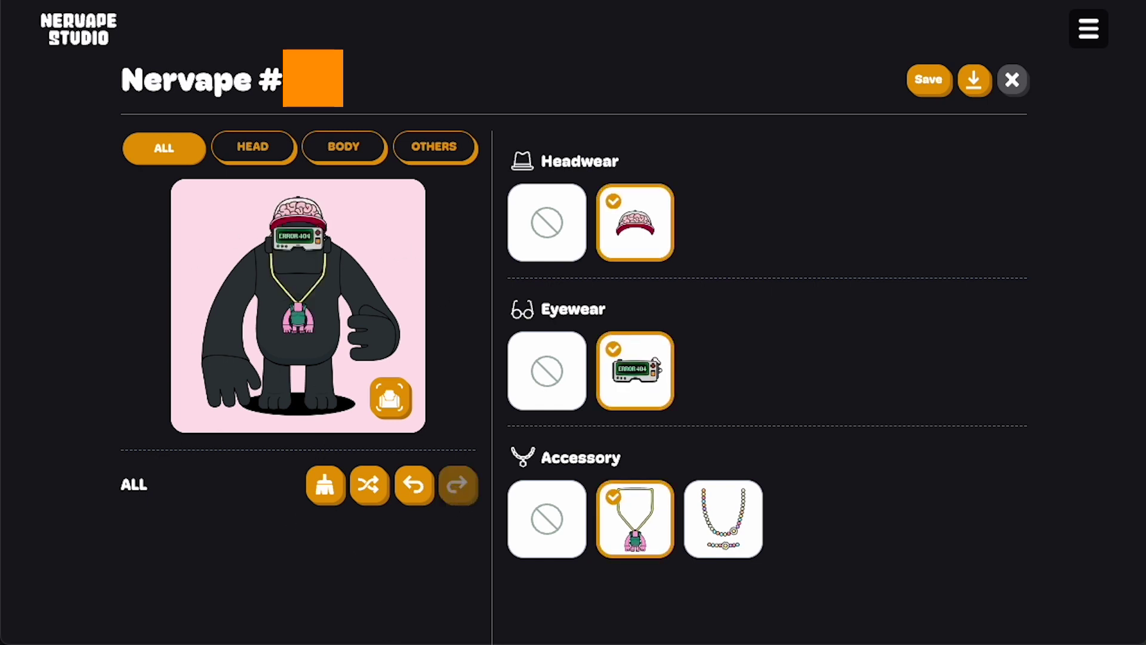
# Show the Nervape's head in close-up and examine the Headwear and Eyewear gear in the Head category.
pyautogui.click(387, 406)
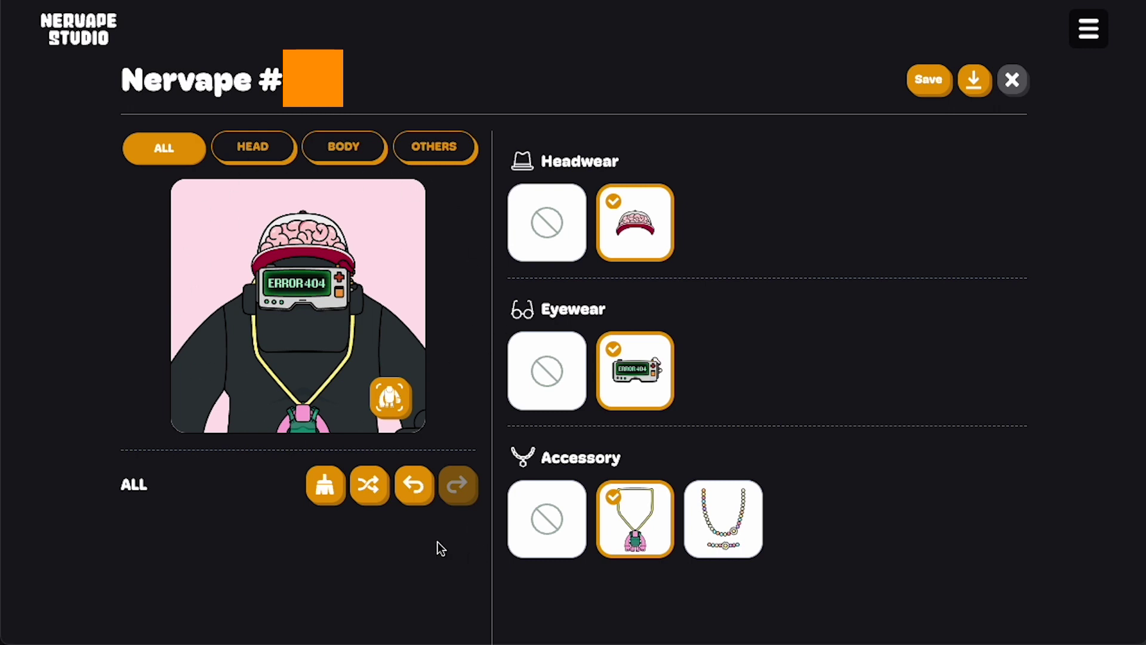
pyautogui.click(254, 154)
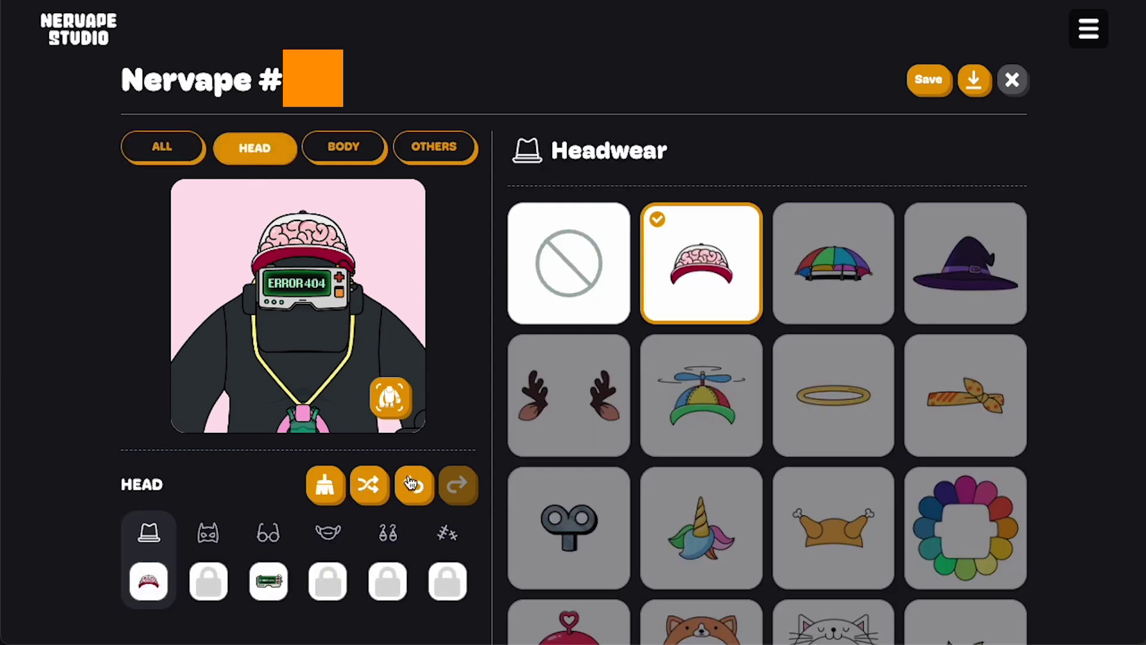
pyautogui.click(181, 160)
pyautogui.click(274, 154)
pyautogui.click(274, 536)
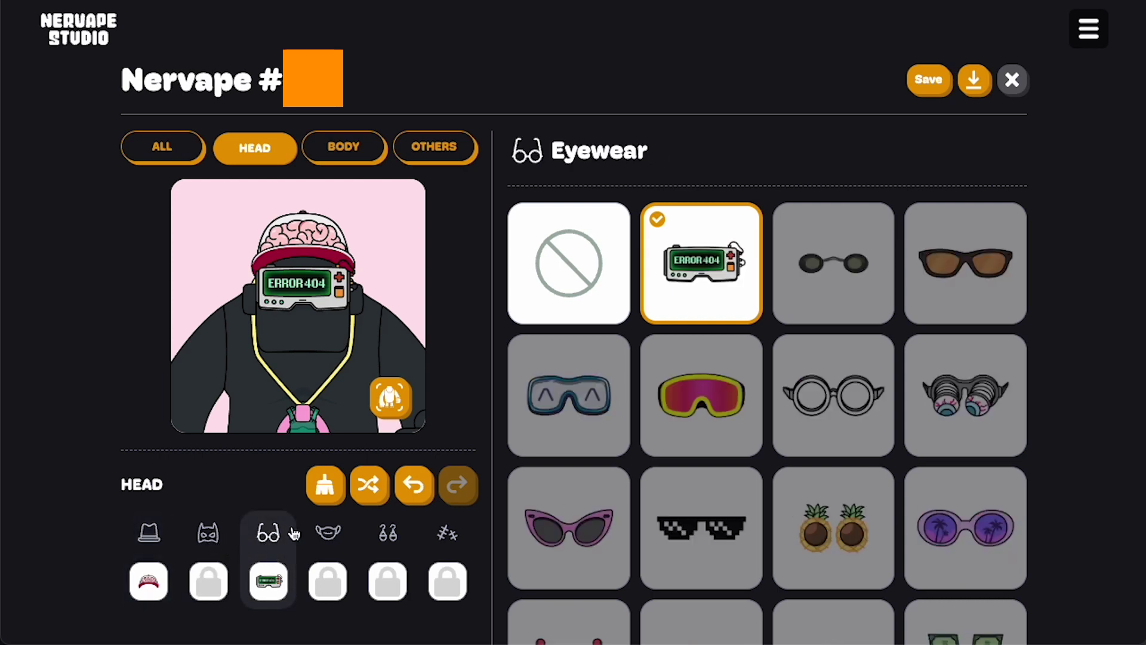
pyautogui.click(154, 538)
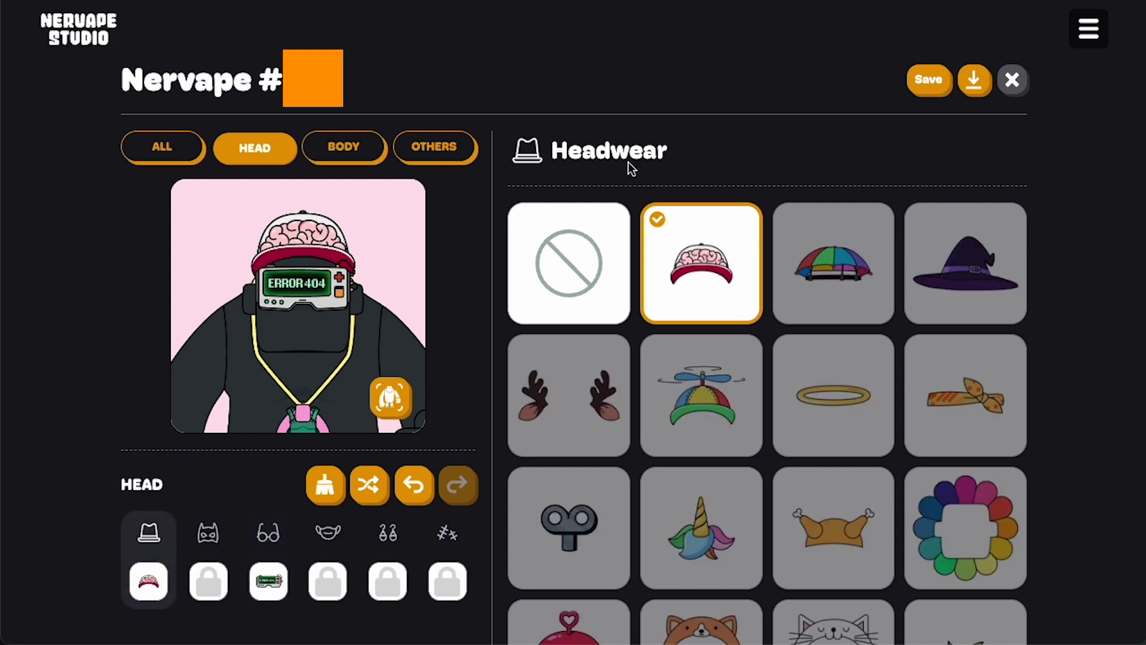
pyautogui.click(270, 535)
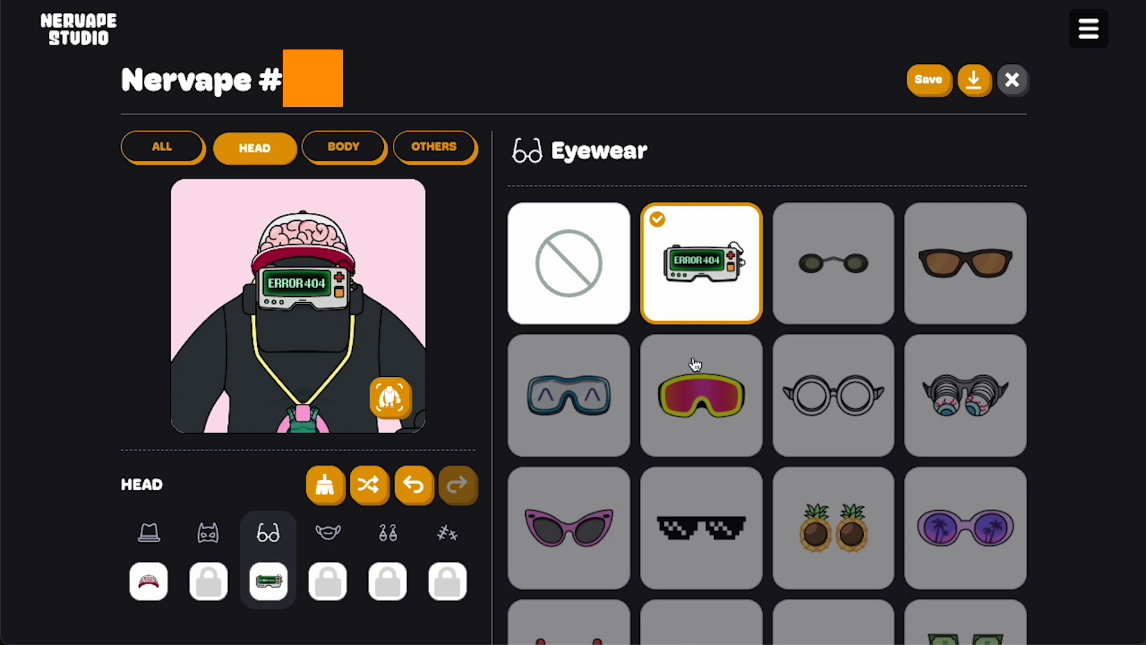
pyautogui.click(141, 543)
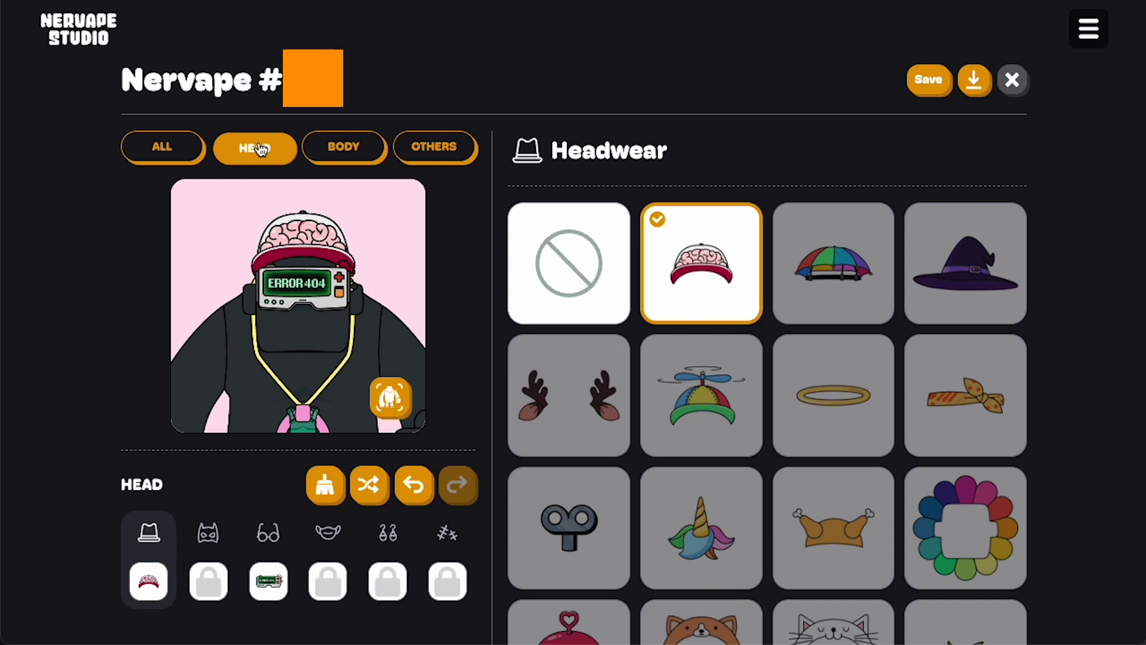
# Examine the Lower Body and Accessory gear in the Body category.
pyautogui.click(353, 148)
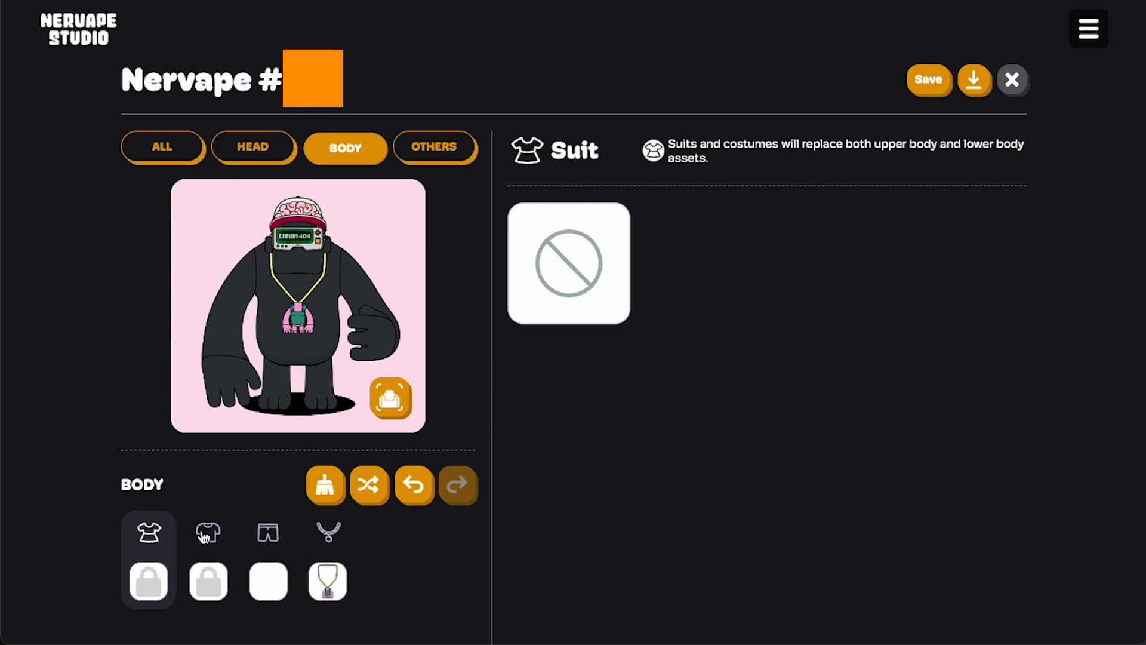
pyautogui.click(270, 536)
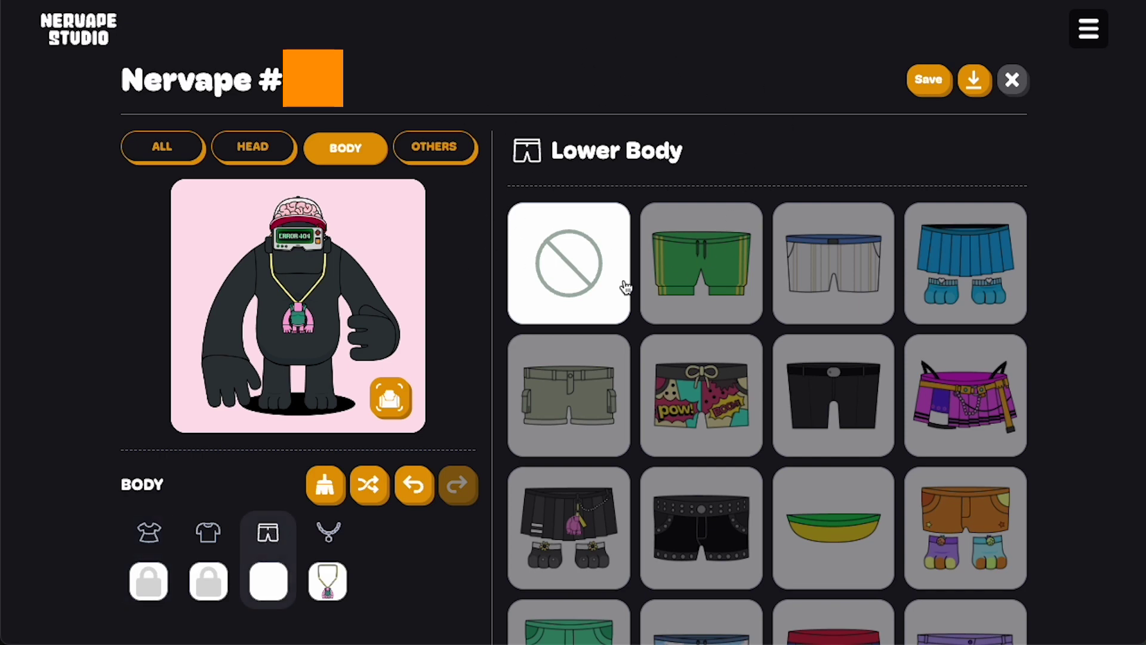
pyautogui.click(328, 582)
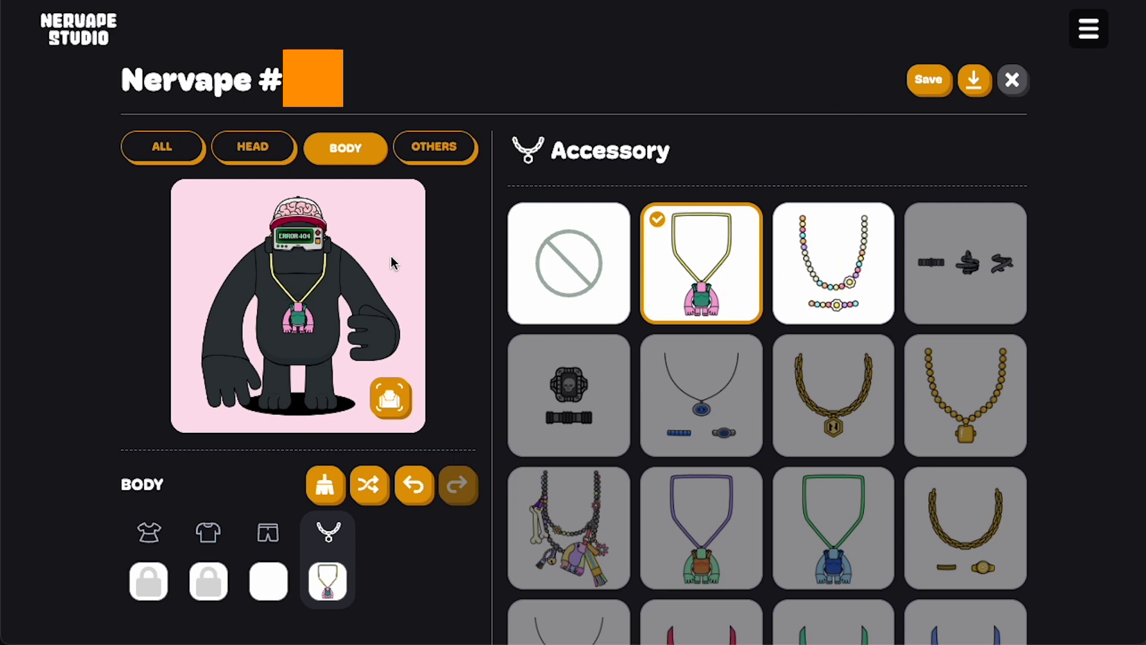
# Examine the Background slot and the full range of Handheld gear in the Others category.
pyautogui.click(436, 157)
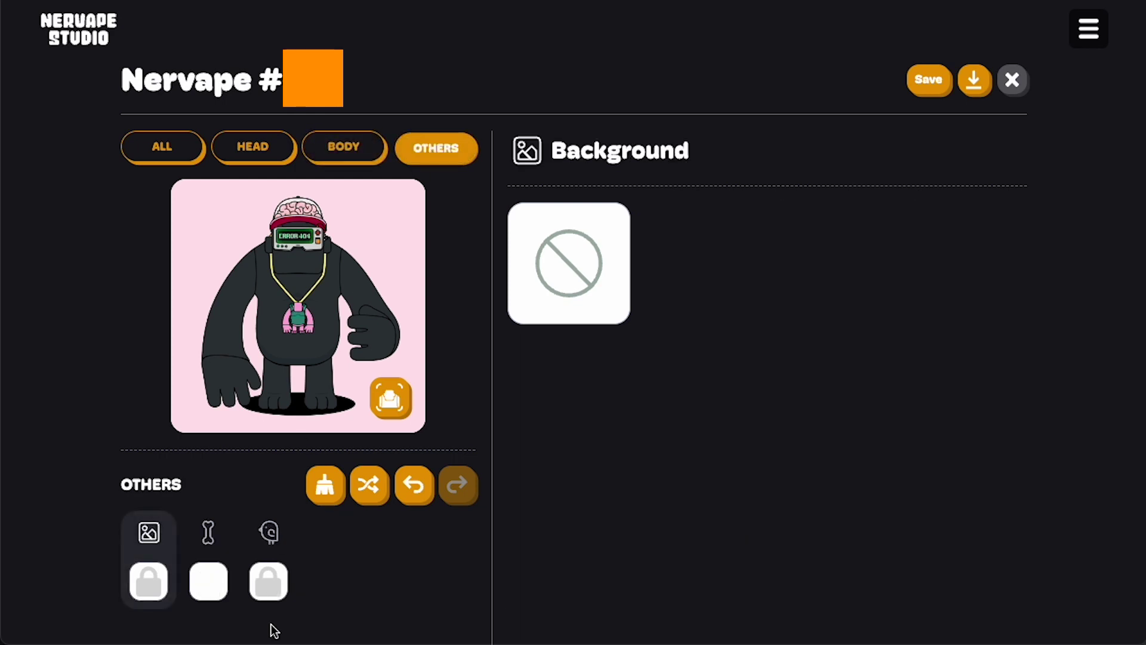
pyautogui.click(210, 593)
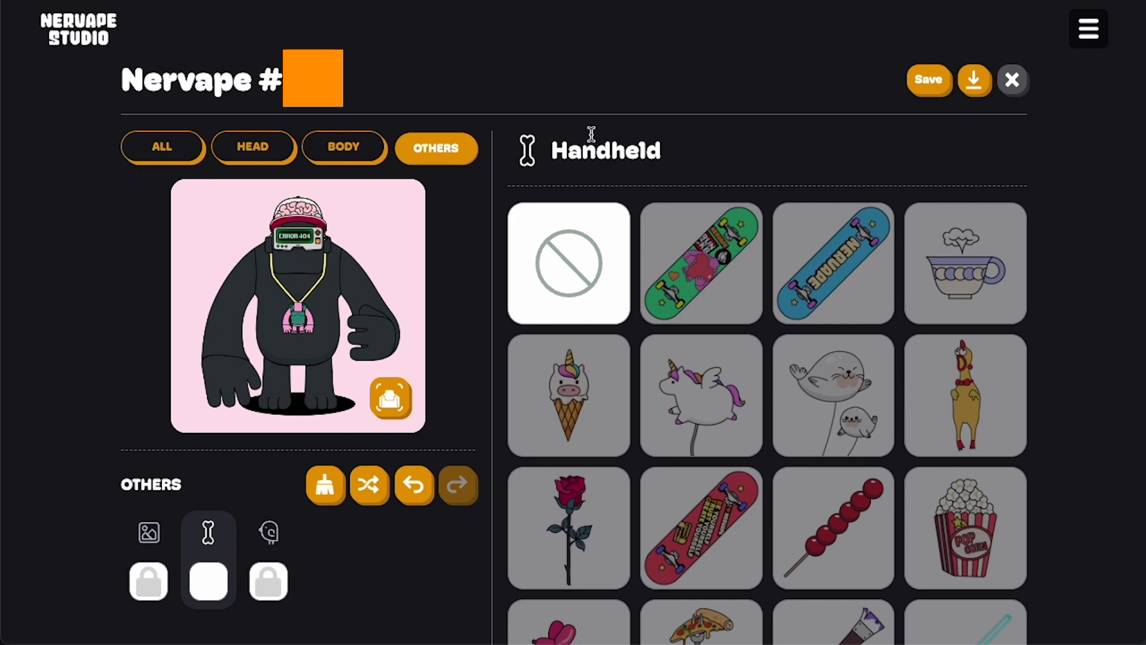
pyautogui.moveTo(684, 158); pyautogui.dragTo(554, 161)
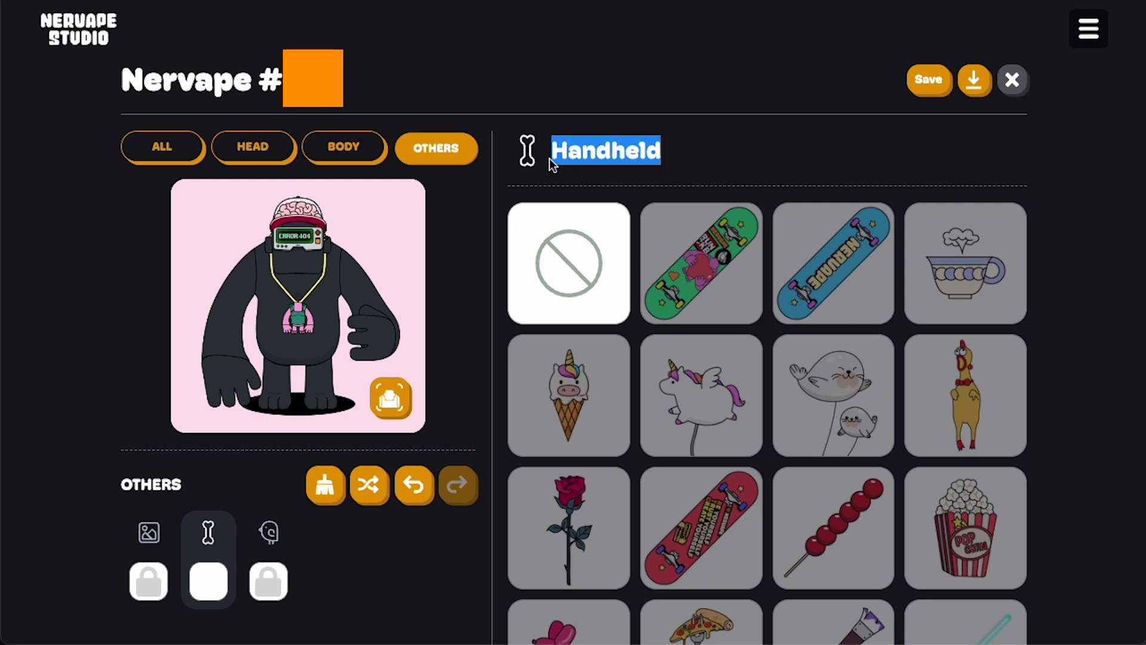
pyautogui.click(750, 182)
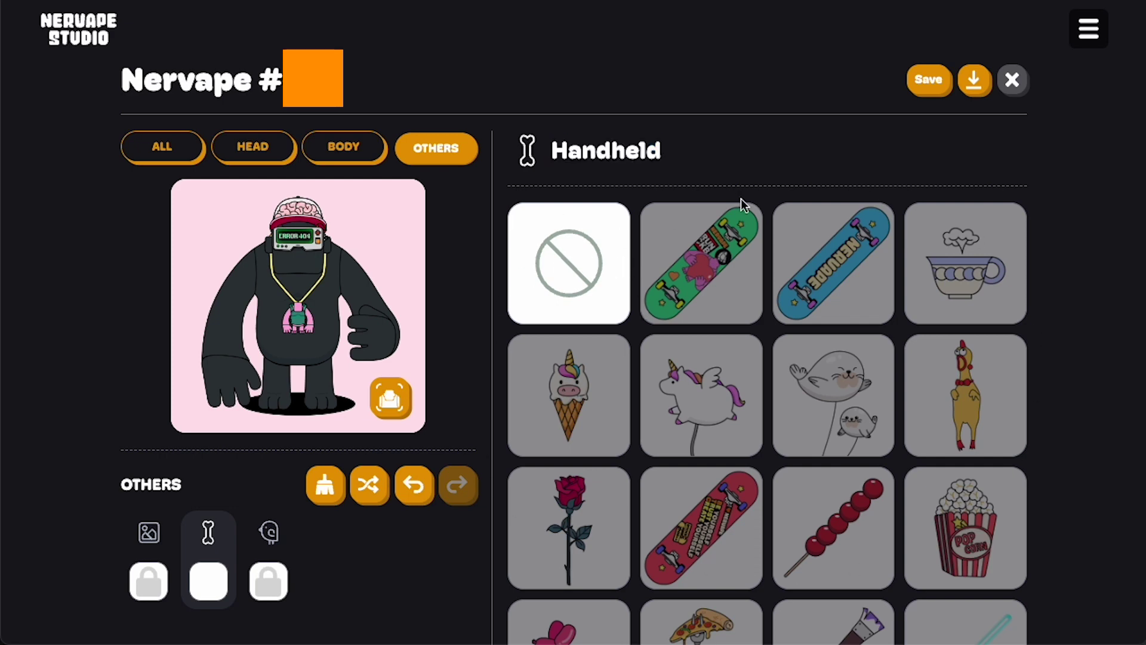
pyautogui.scroll(-10, 869, 506)
pyautogui.scroll(10, 869, 506)
pyautogui.scroll(-3, 765, 512)
pyautogui.scroll(-9, 766, 518)
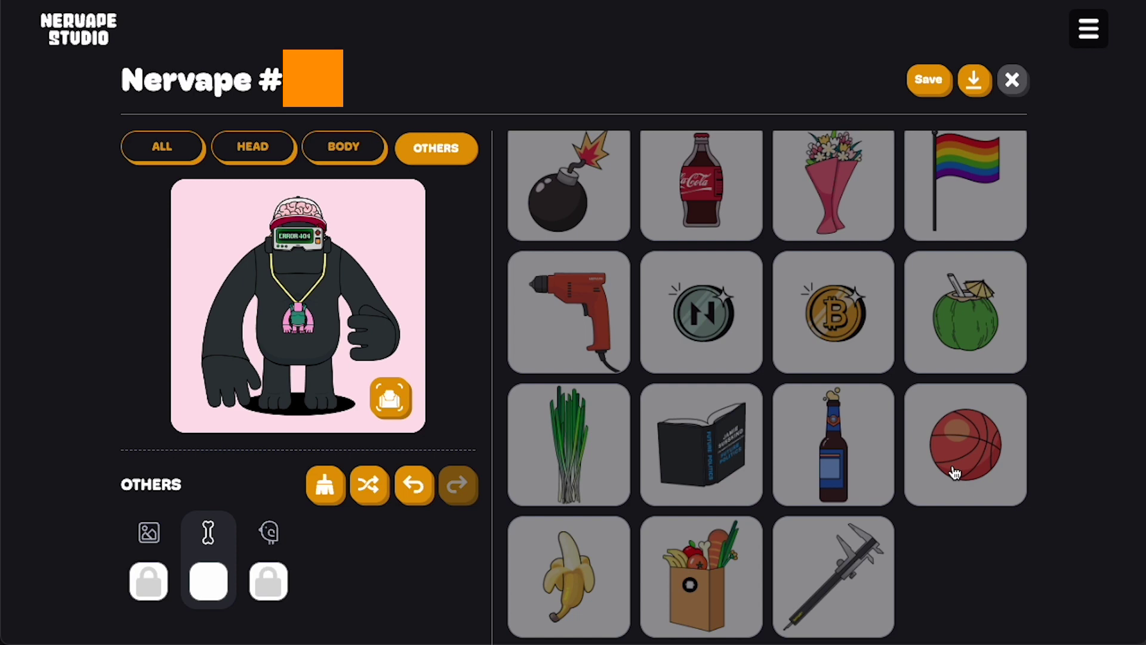
pyautogui.scroll(10, 955, 473)
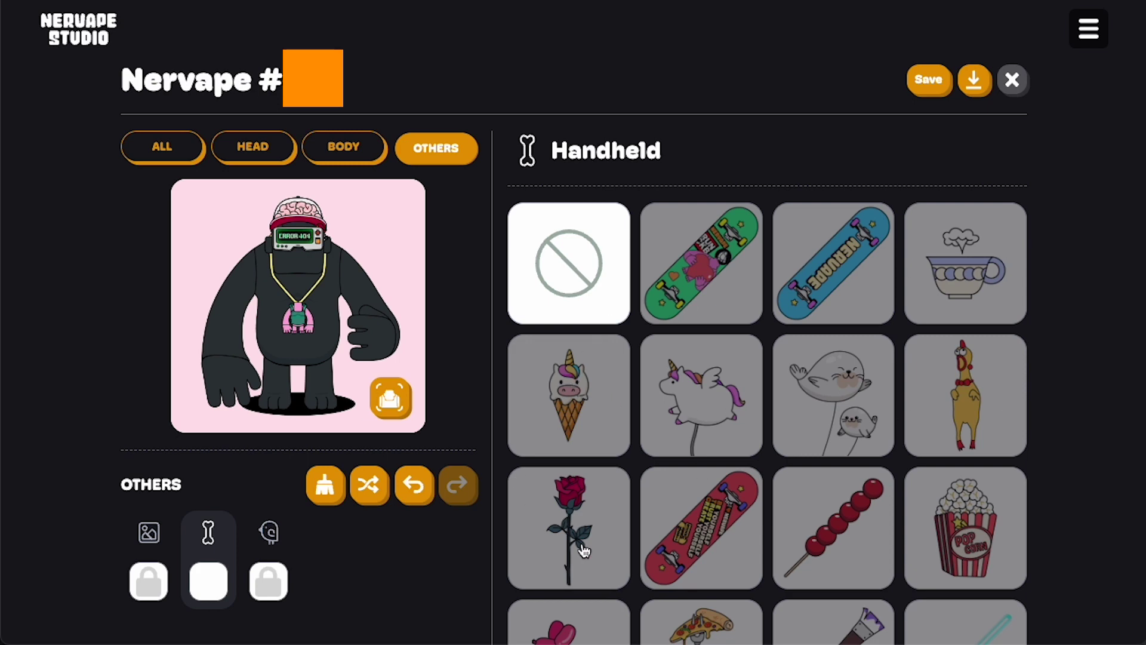
pyautogui.scroll(-2, 865, 597)
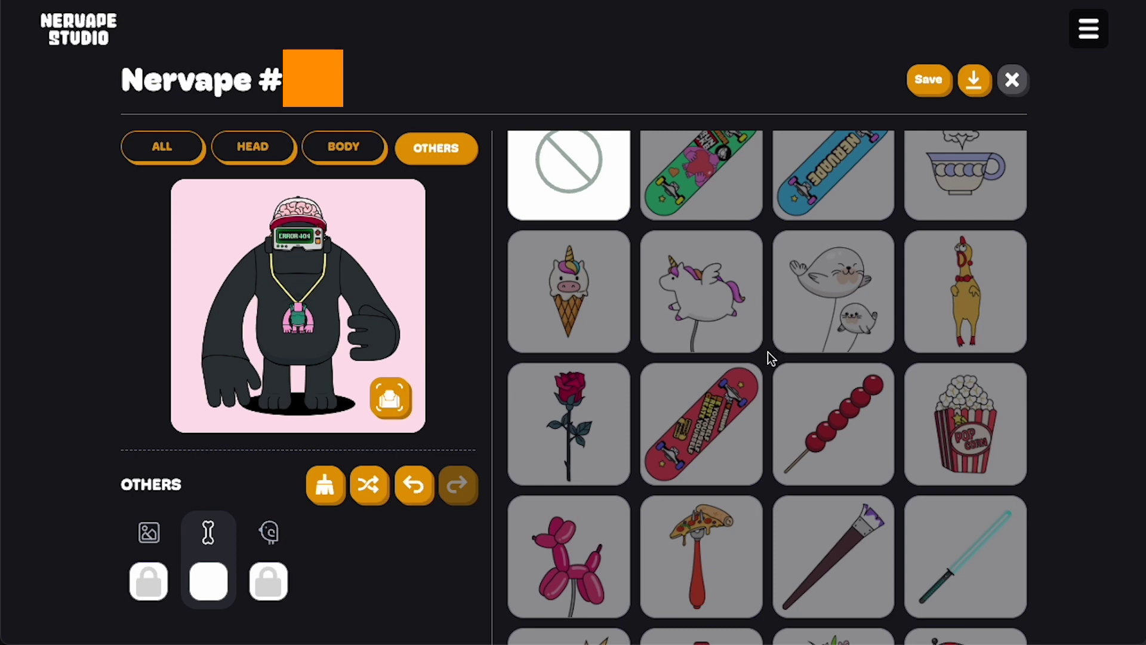
pyautogui.scroll(2, 742, 507)
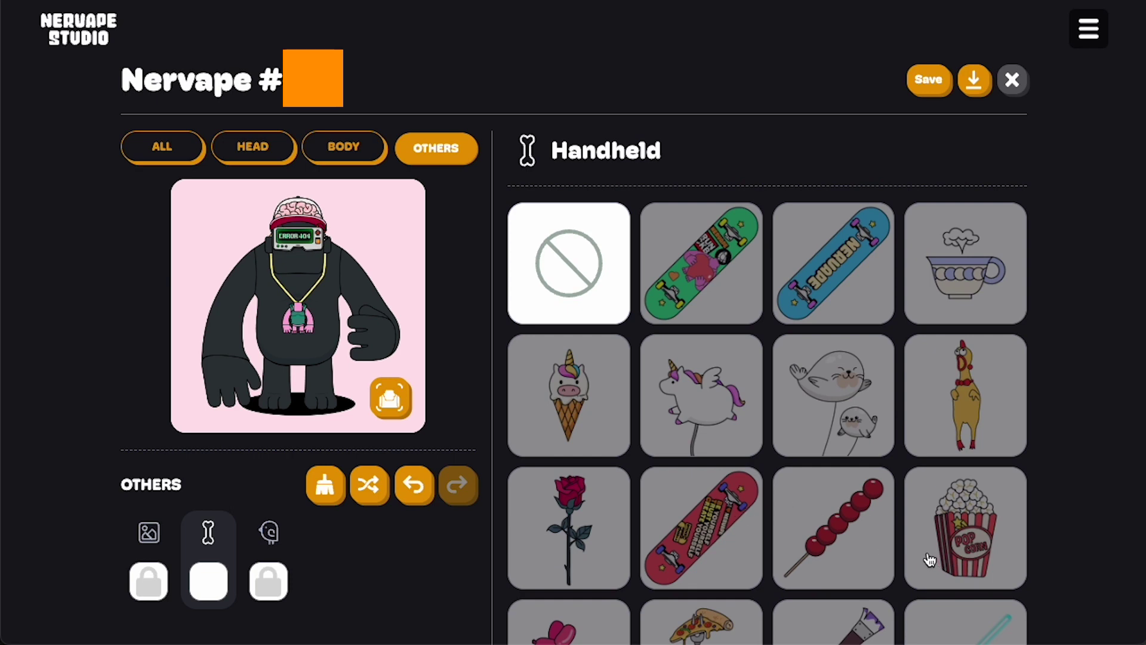
pyautogui.scroll(-1, 778, 428)
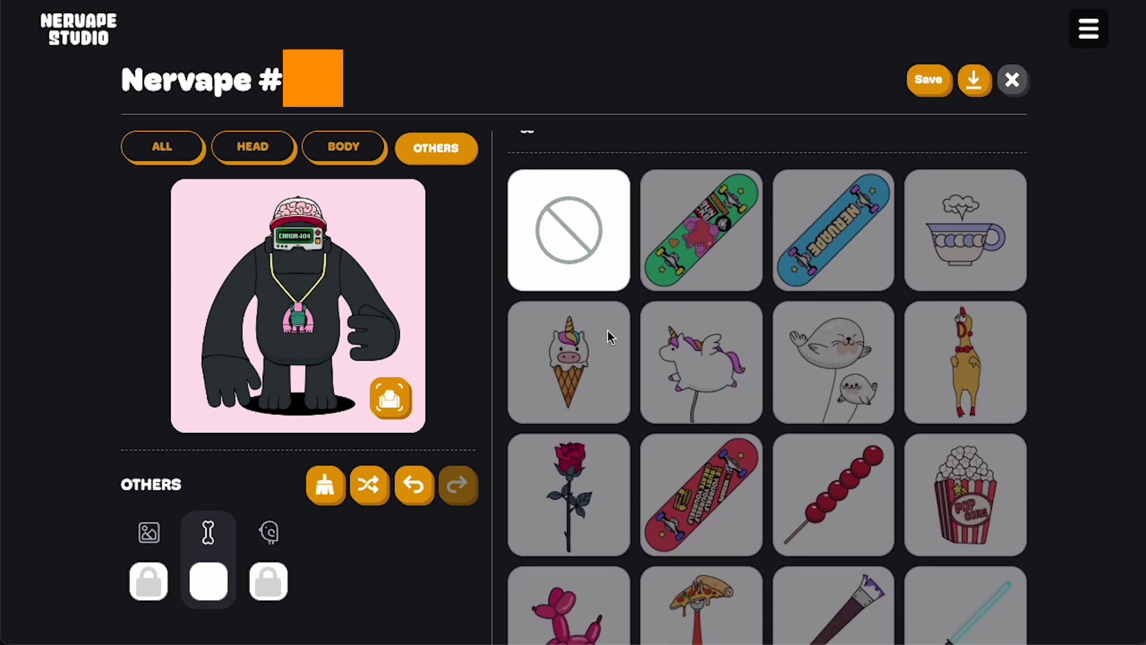
pyautogui.scroll(-8, 916, 506)
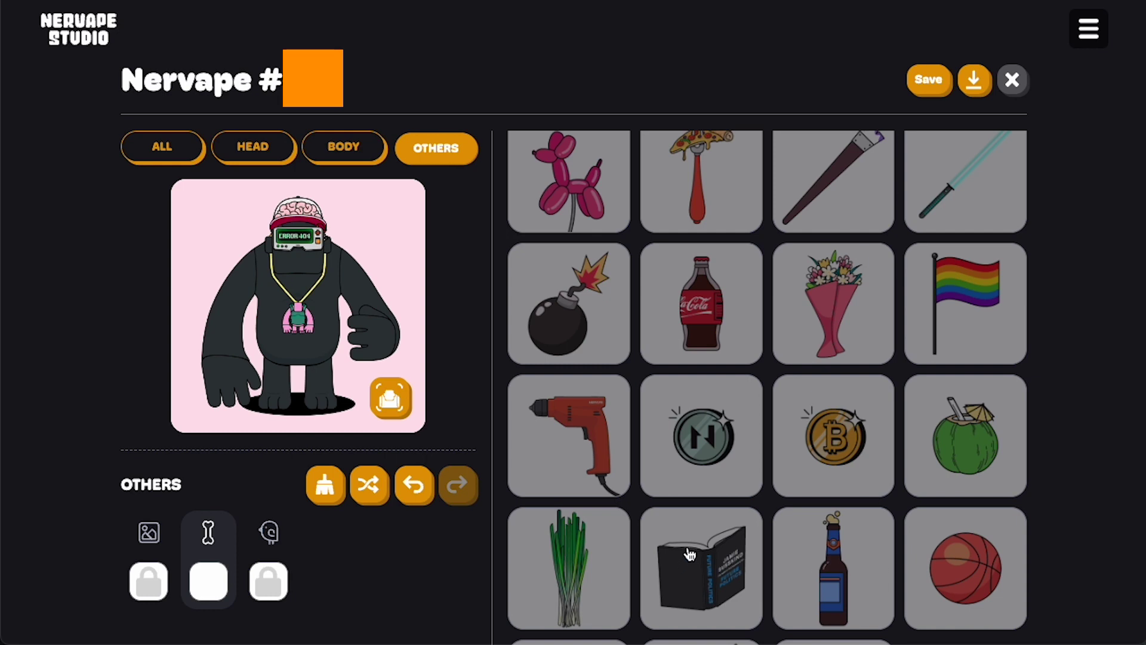
# Clear the Nervape's entire outfit and equip the brain-patterned cap as headwear.
pyautogui.click(175, 160)
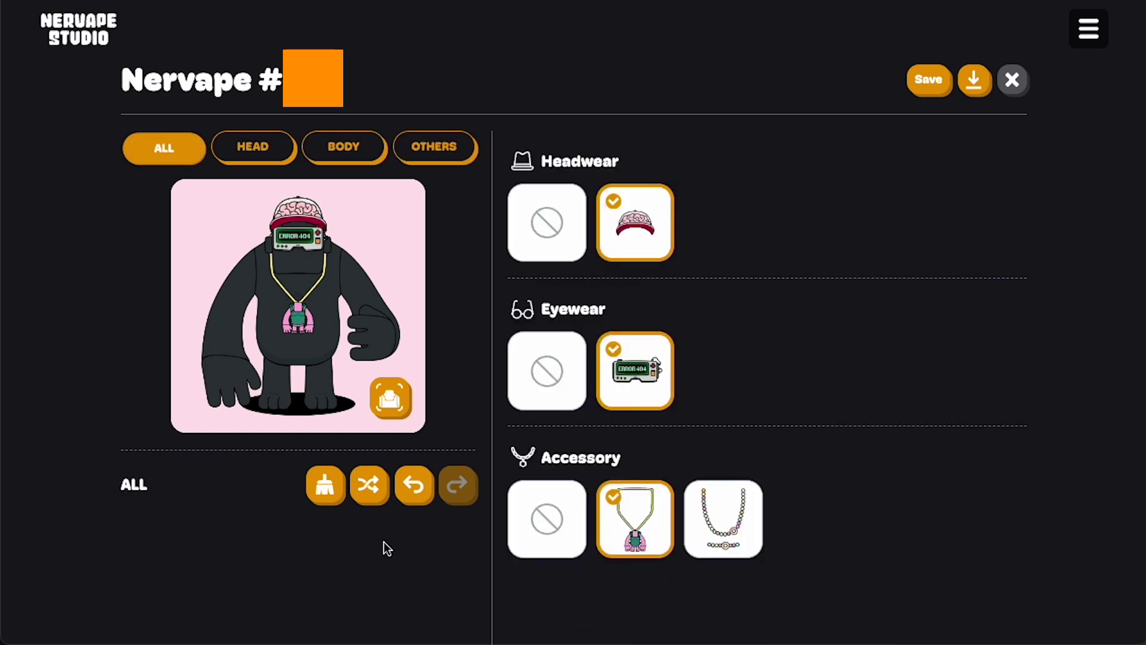
pyautogui.click(325, 489)
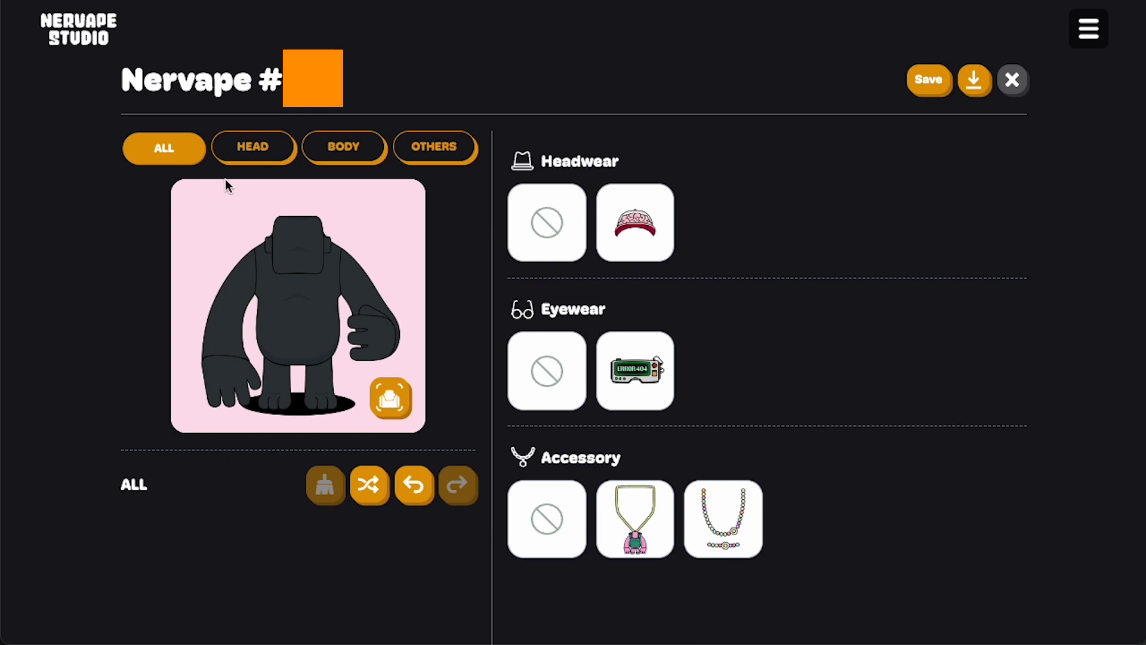
pyautogui.click(651, 226)
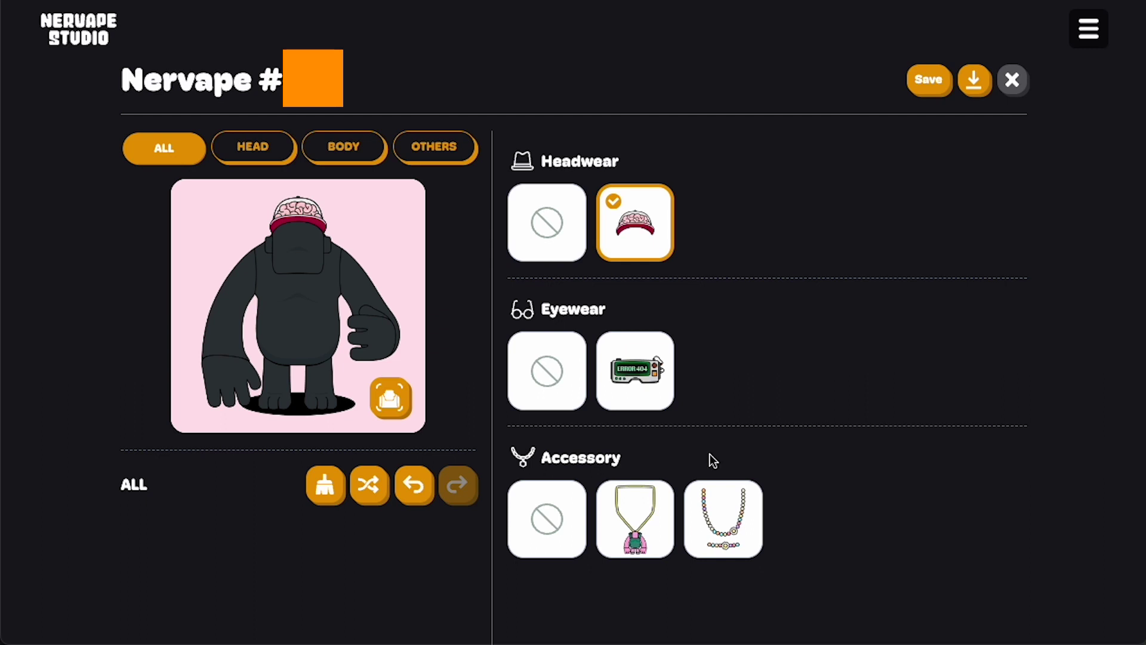
# Equip the ERROR 404 visor as eyewear and check the Nervape's head in close-up.
pyautogui.click(391, 398)
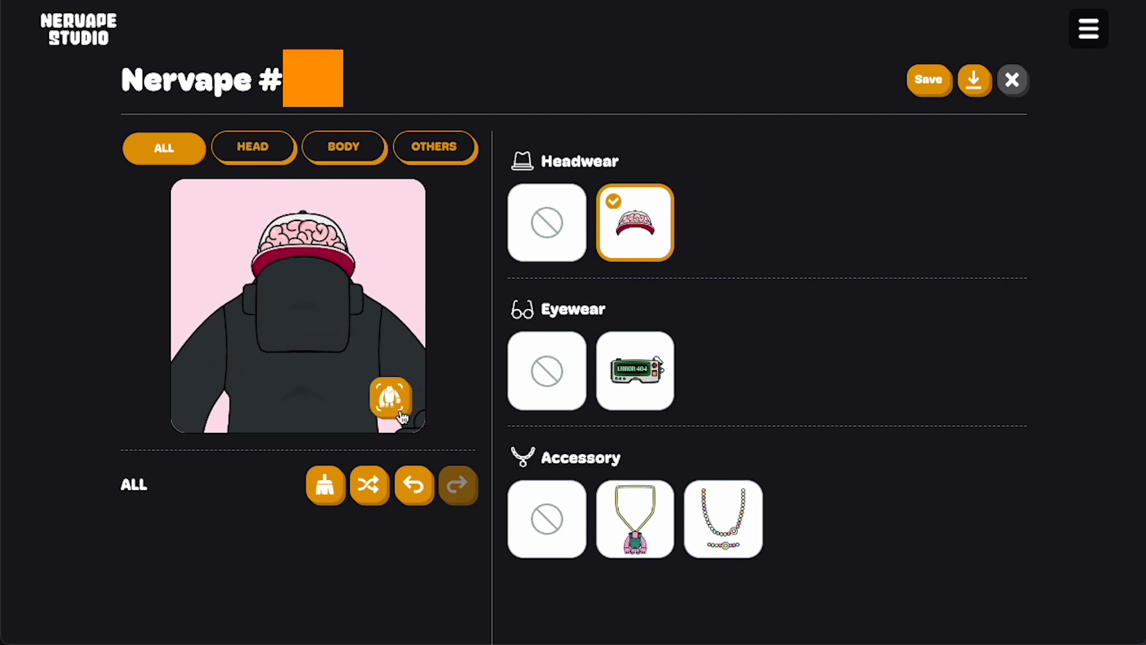
pyautogui.click(391, 406)
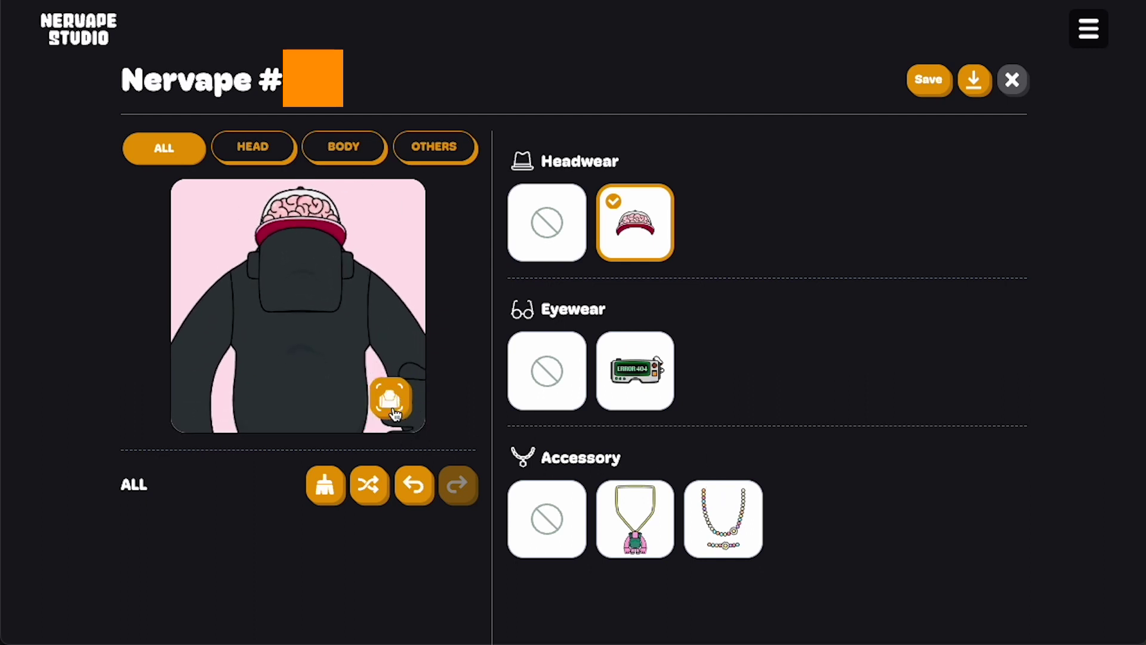
pyautogui.click(667, 388)
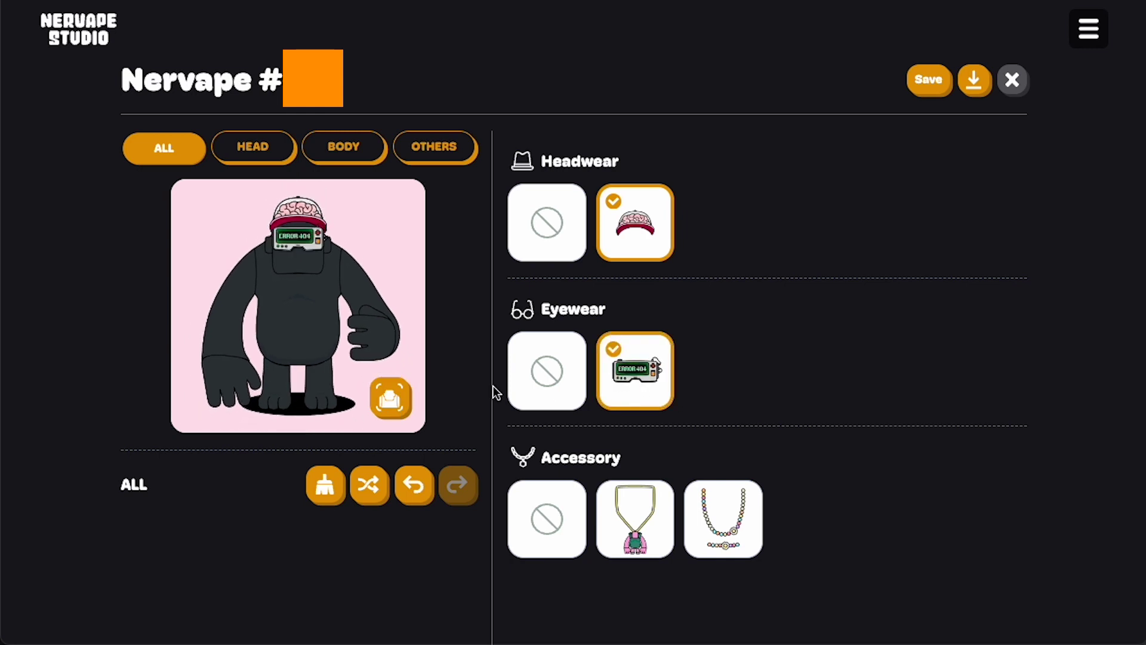
pyautogui.click(394, 398)
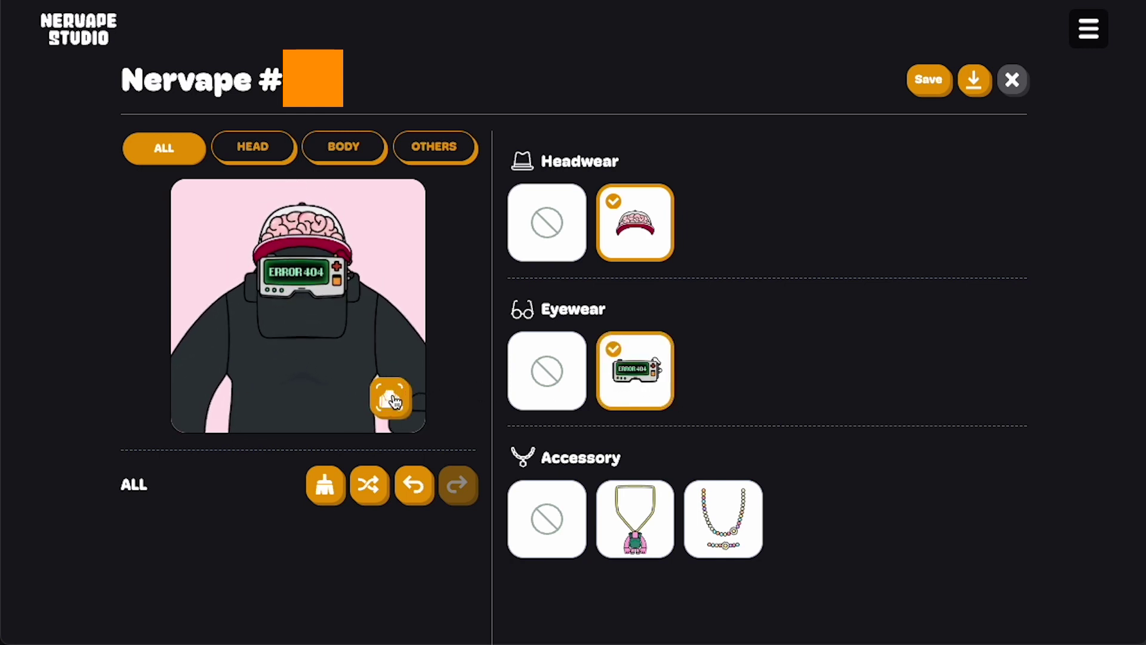
pyautogui.click(394, 400)
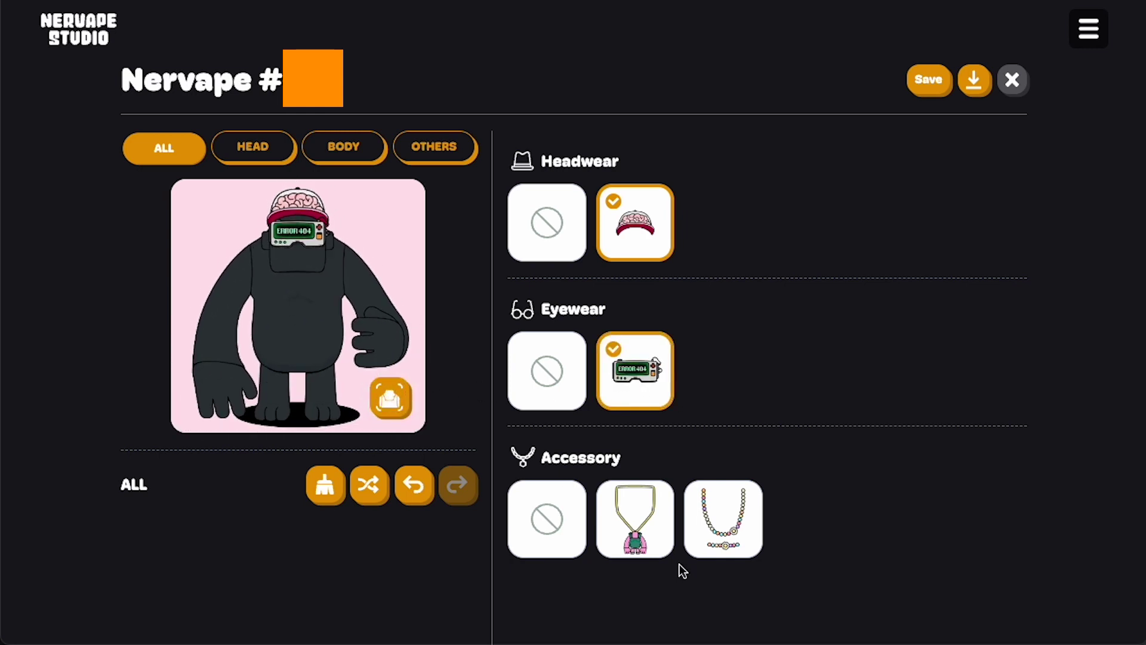
# Compare the pink ape pendant with the beaded necklace and bracelet as accessories, leaving the beads on and viewing them in close-up.
pyautogui.click(641, 537)
pyautogui.click(735, 536)
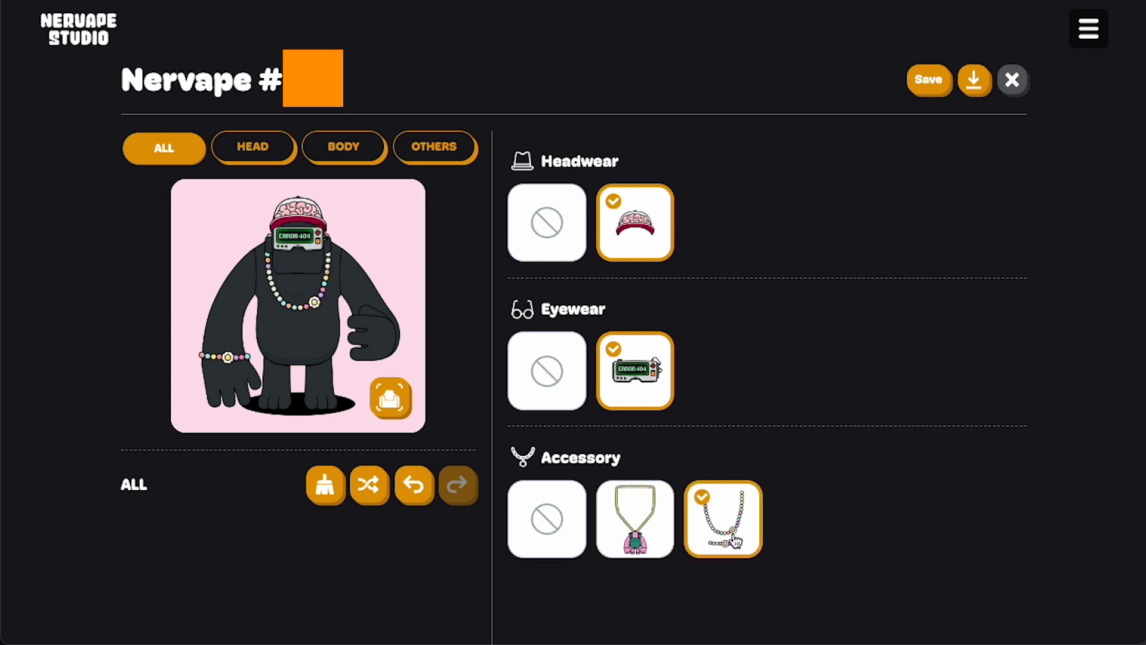
pyautogui.click(650, 529)
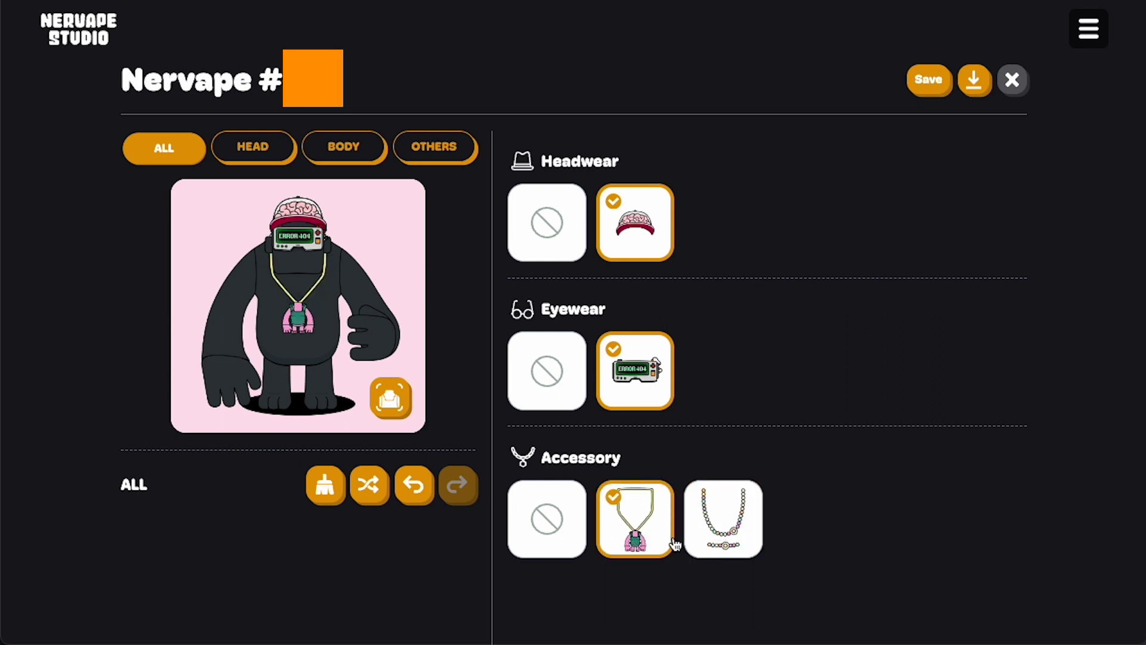
pyautogui.click(747, 539)
pyautogui.click(658, 543)
pyautogui.click(733, 525)
pyautogui.click(644, 537)
pyautogui.click(753, 535)
pyautogui.click(661, 528)
pyautogui.click(733, 525)
pyautogui.click(628, 526)
pyautogui.click(715, 525)
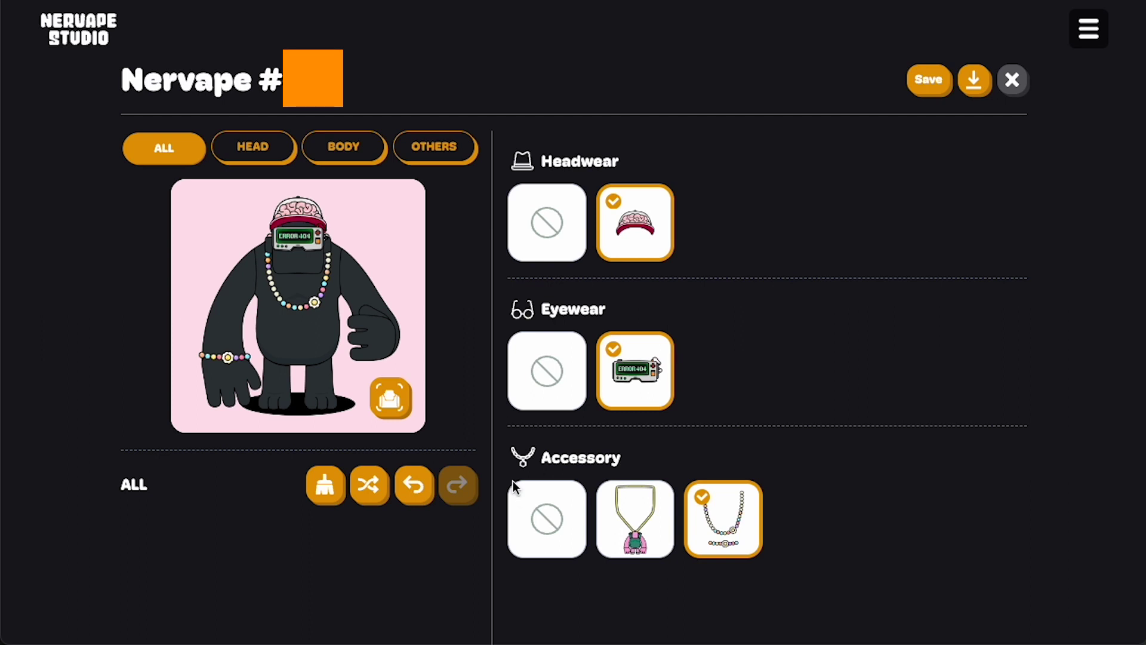
pyautogui.click(392, 417)
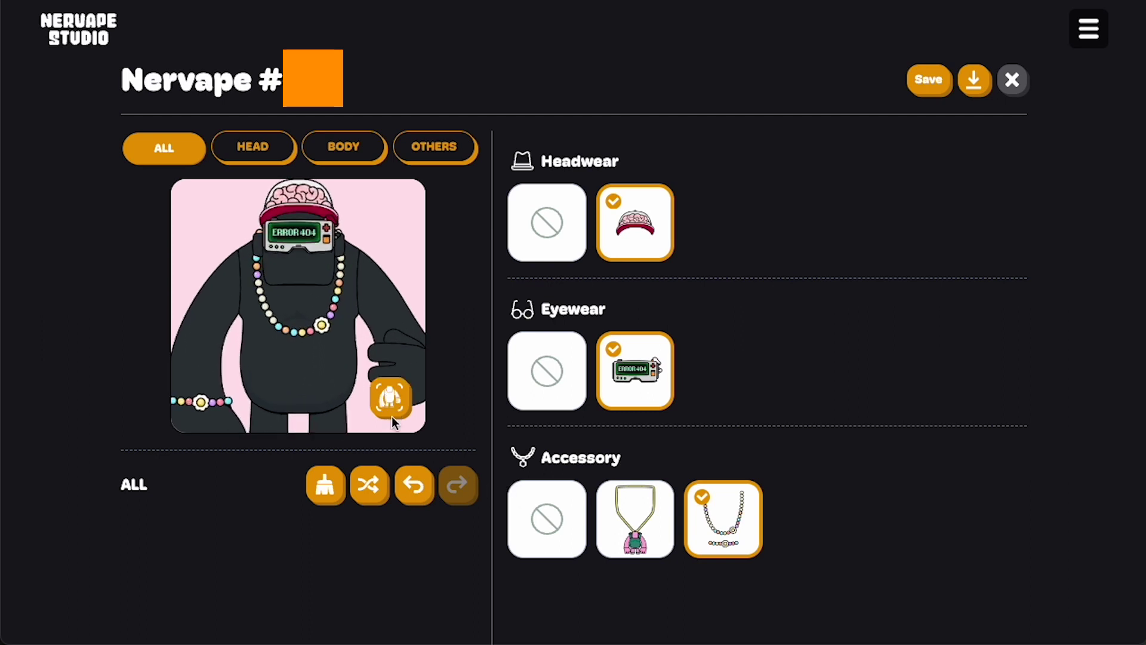
# Examine the Lower Body gear in the Body category and return to the full gear list.
pyautogui.click(332, 154)
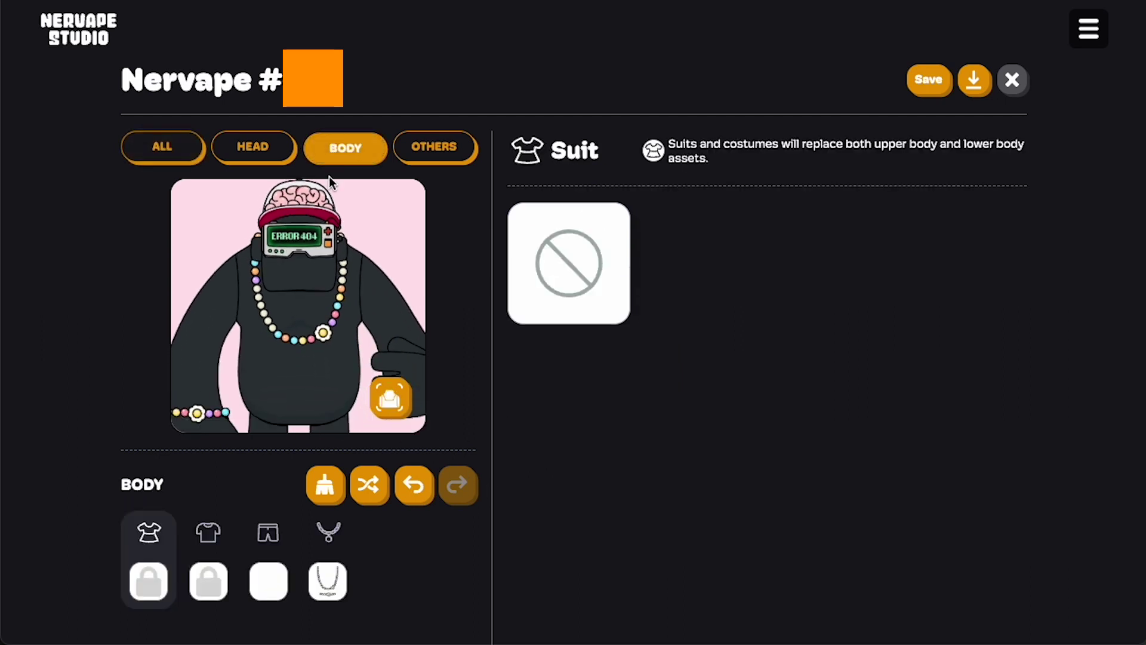
pyautogui.click(270, 578)
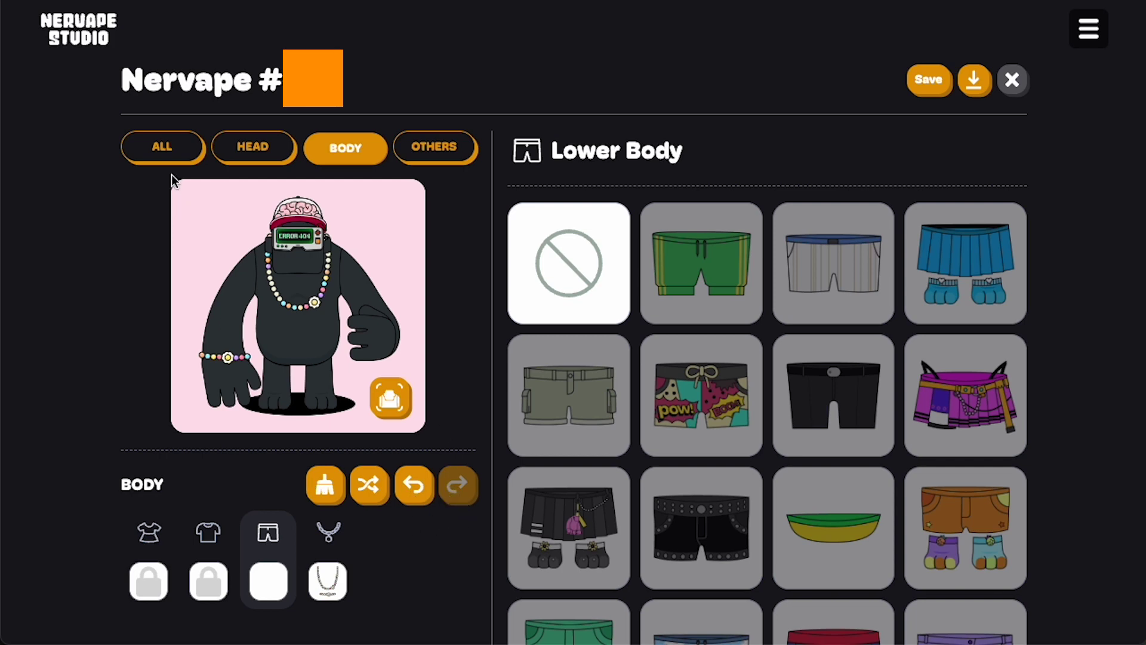
pyautogui.click(169, 154)
# Swap repeatedly between the two accessories on the Nervape, ending with the pink ape pendant equipped.
pyautogui.click(670, 541)
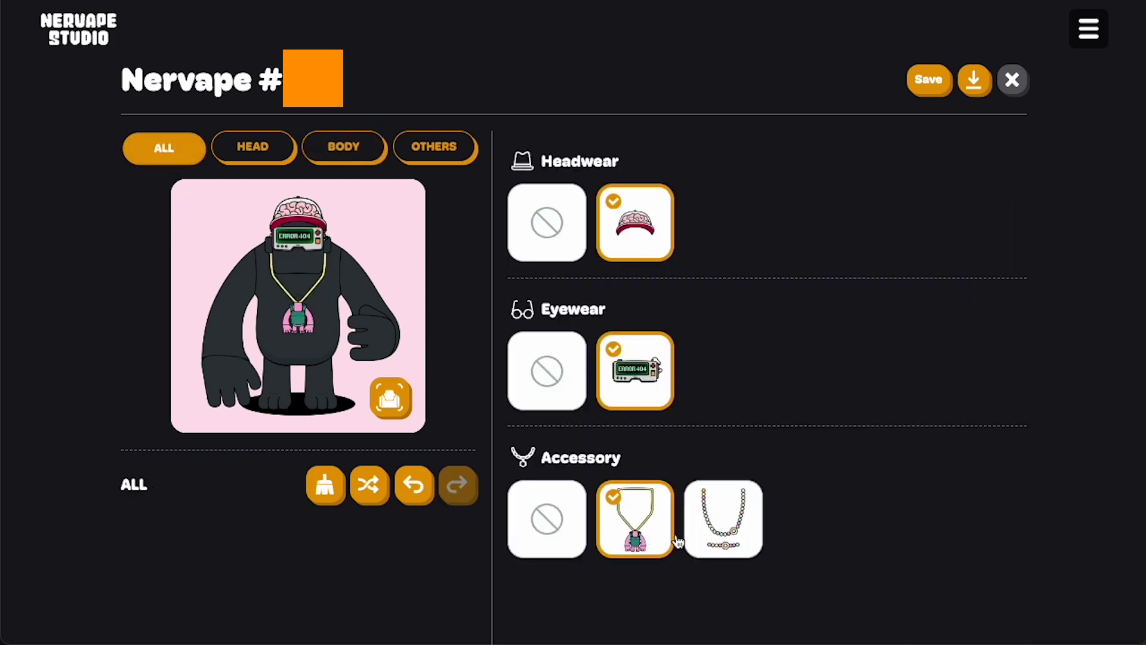
pyautogui.click(738, 540)
pyautogui.click(619, 546)
pyautogui.click(619, 546)
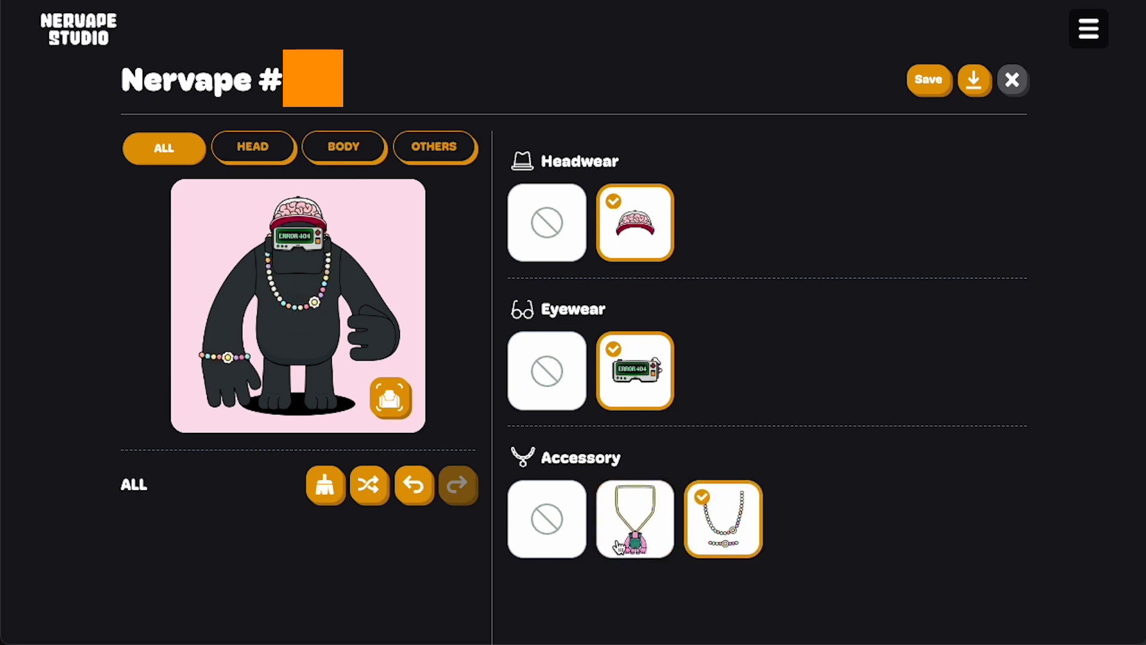
pyautogui.click(619, 547)
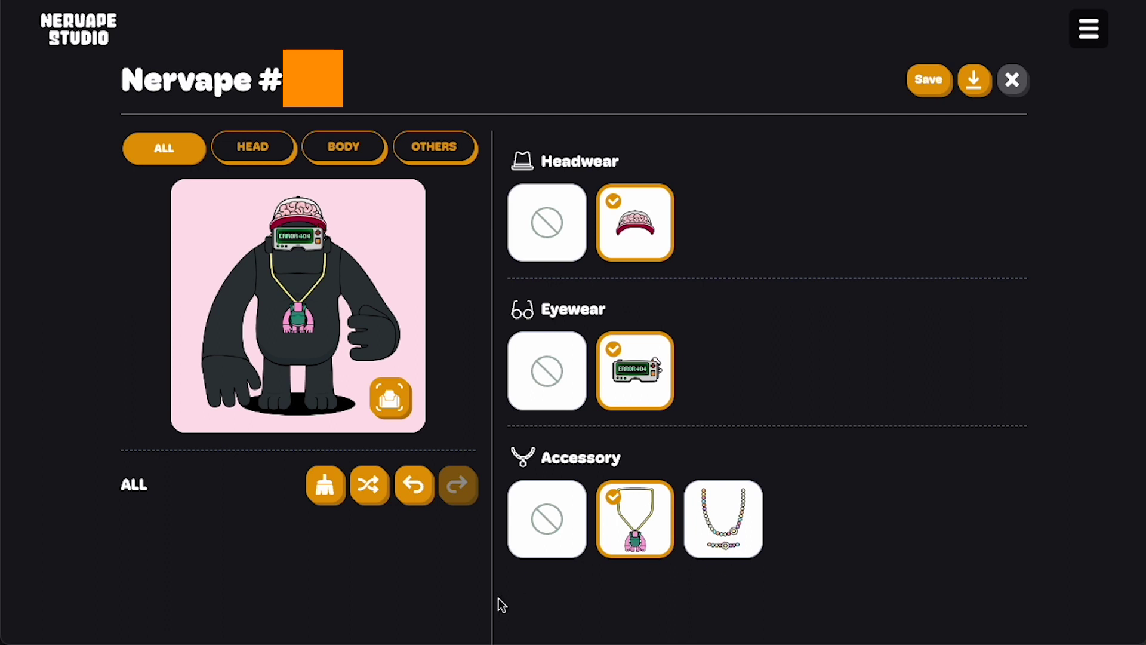
pyautogui.click(735, 525)
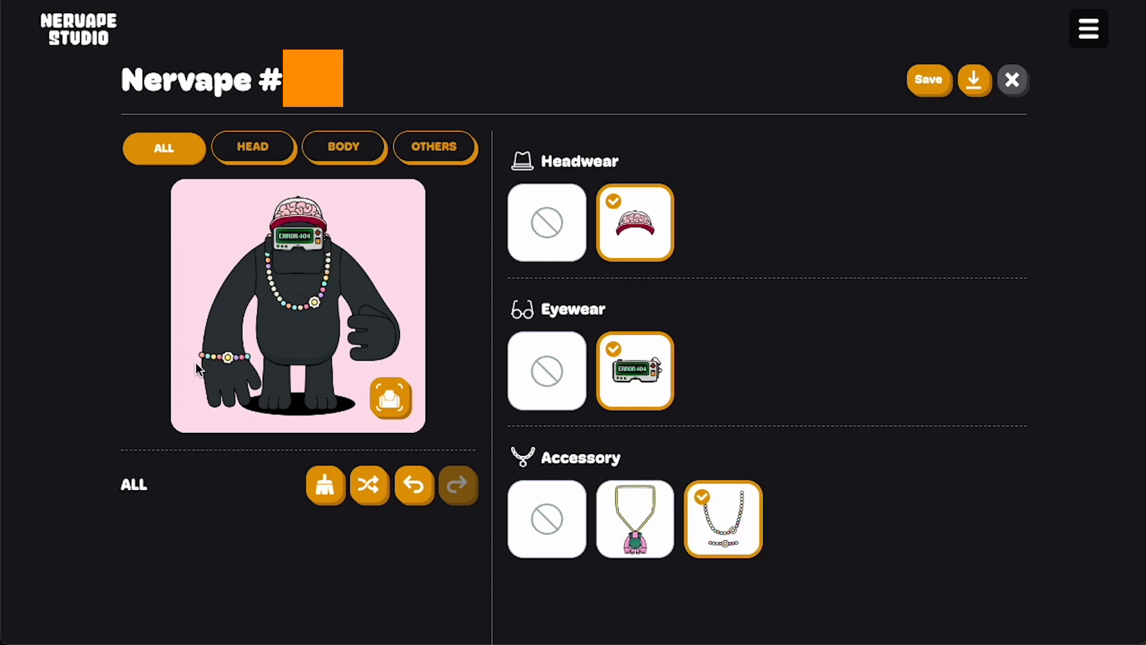
pyautogui.click(642, 542)
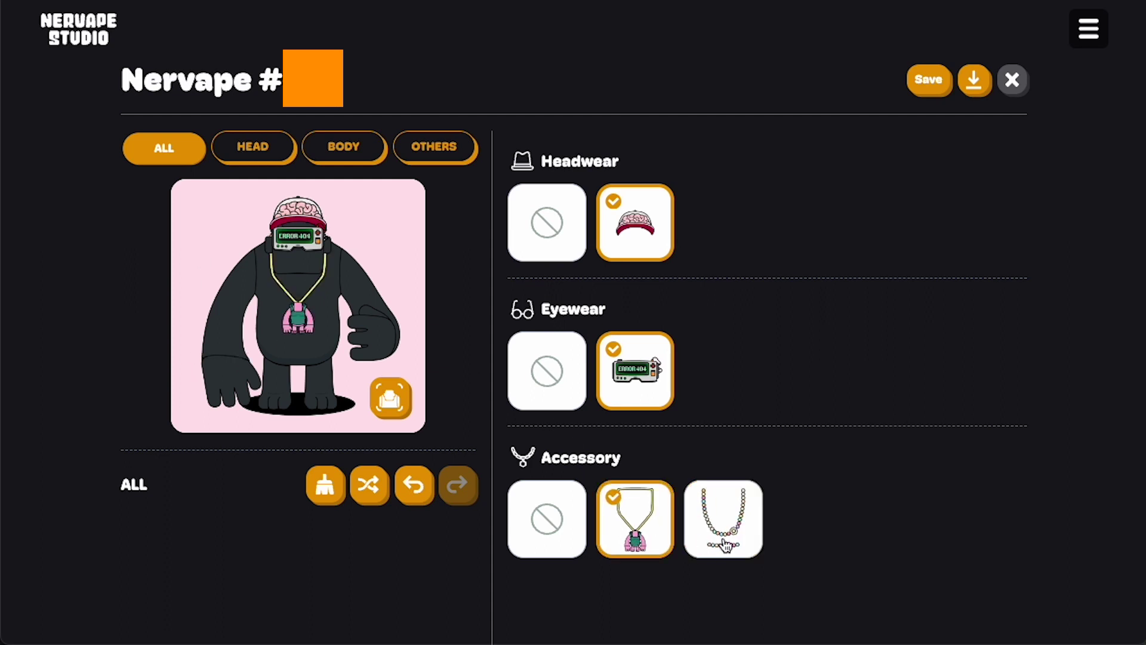
# Remove the headwear, eyewear and accessory from the Nervape one by one.
pyautogui.click(552, 239)
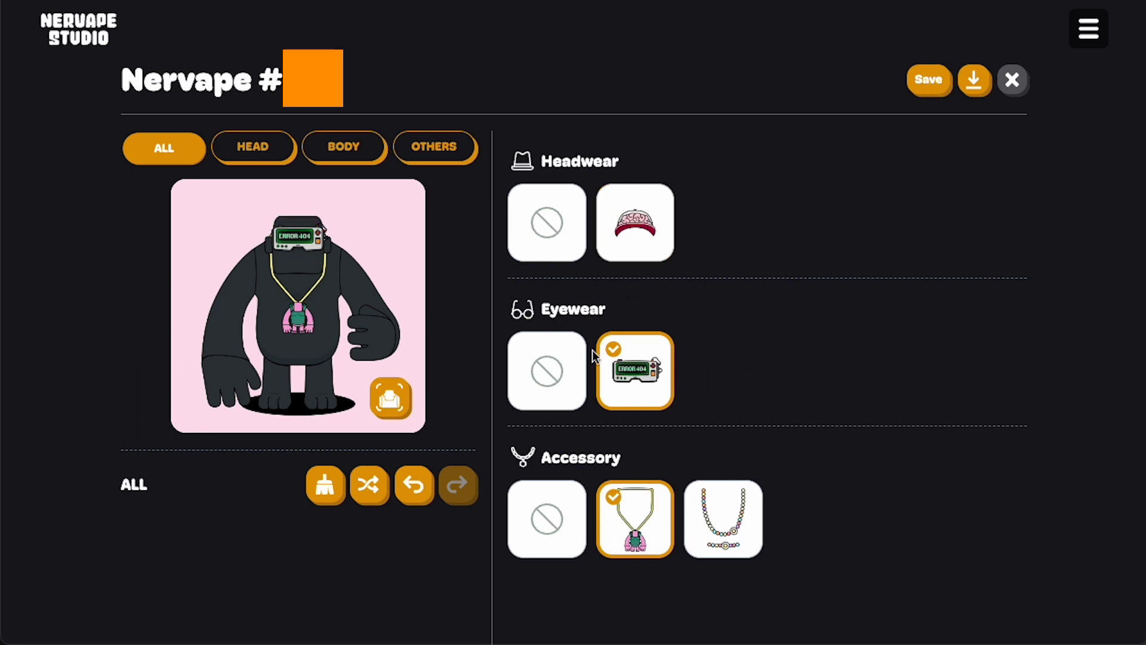
pyautogui.click(564, 382)
pyautogui.click(544, 519)
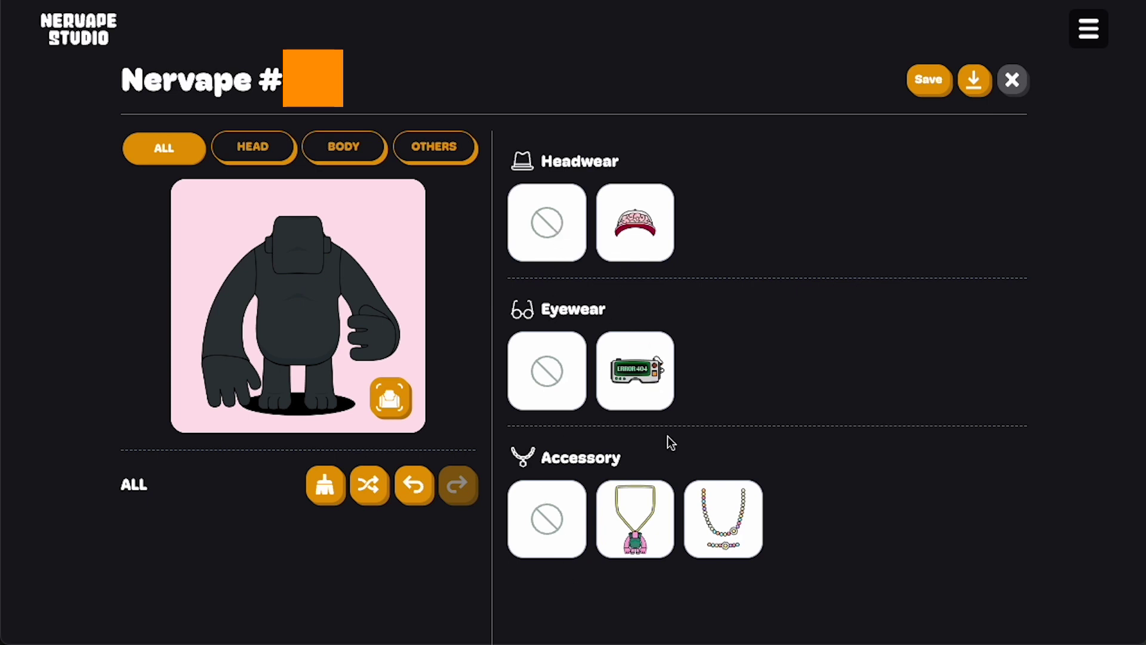
# Equip only the ERROR 404 visor and save the outfit by approving the wallet's sign request.
pyautogui.click(639, 386)
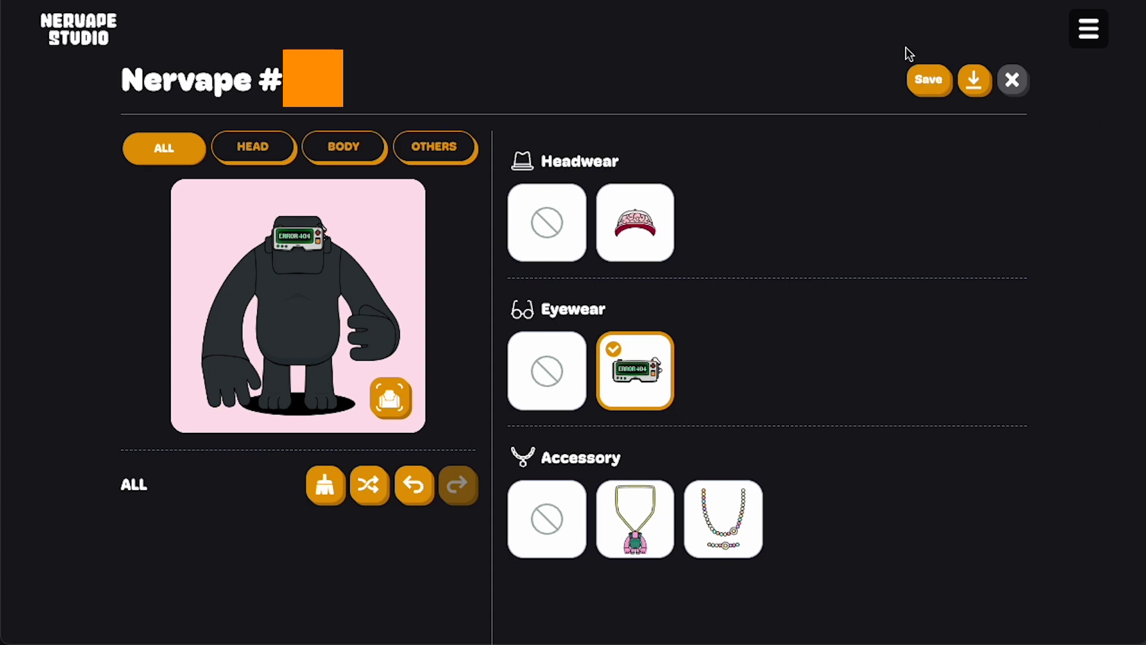
pyautogui.click(926, 80)
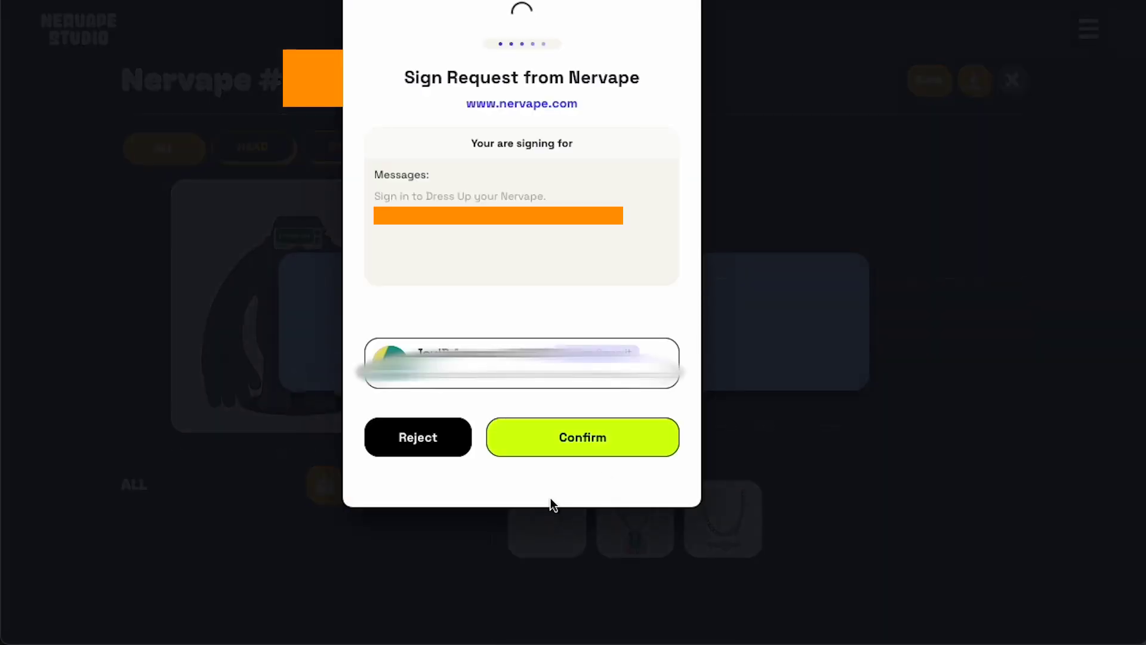
pyautogui.click(585, 448)
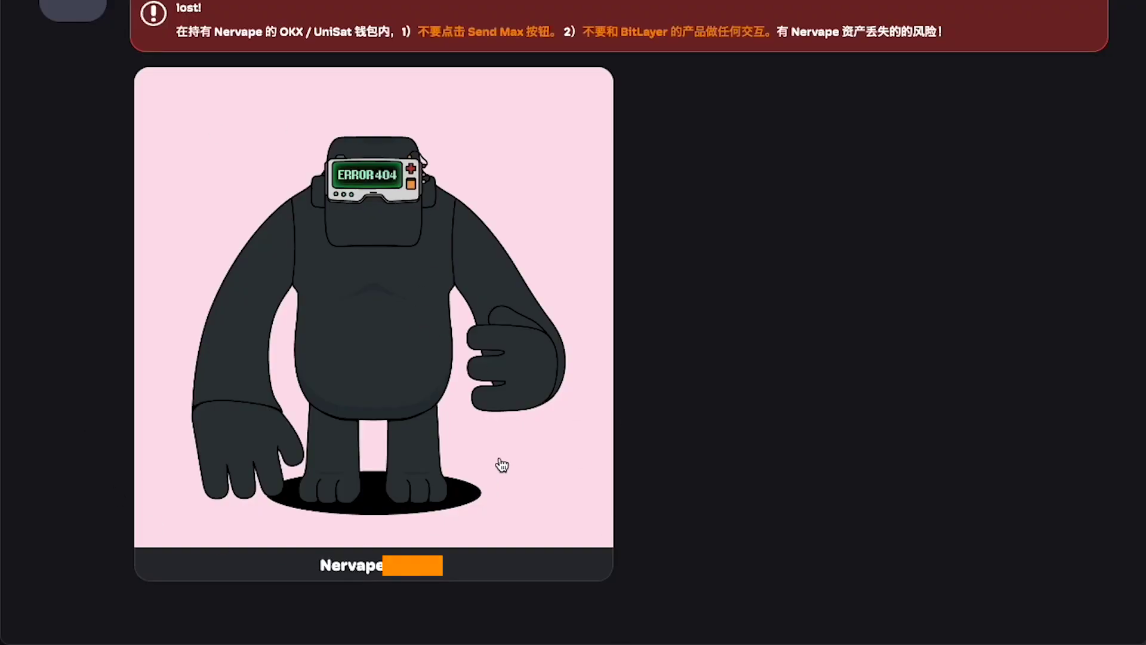
# Reopen the saved Nervape for dressing up and add the brain-patterned cap and the pink ape pendant.
pyautogui.click(382, 311)
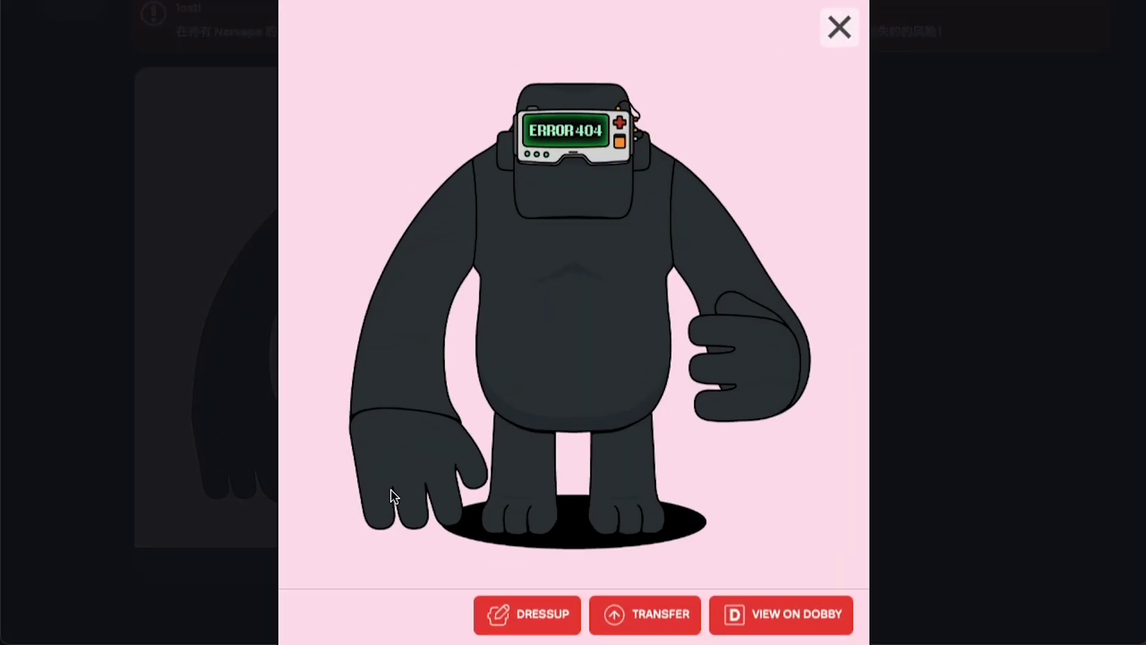
pyautogui.click(518, 613)
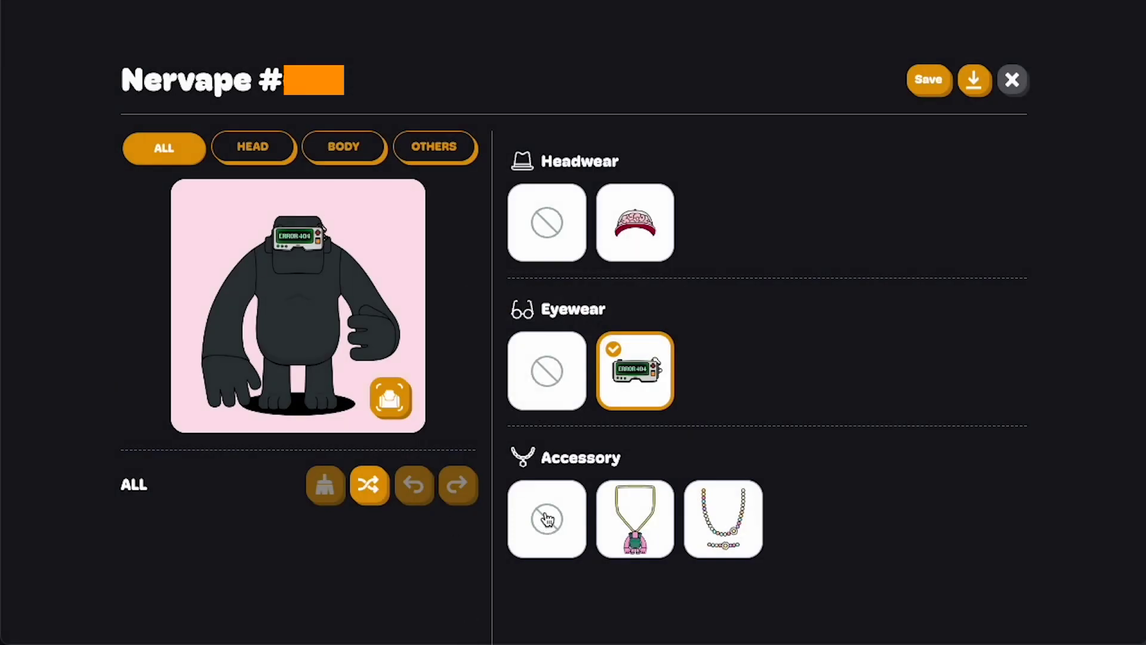
pyautogui.click(651, 207)
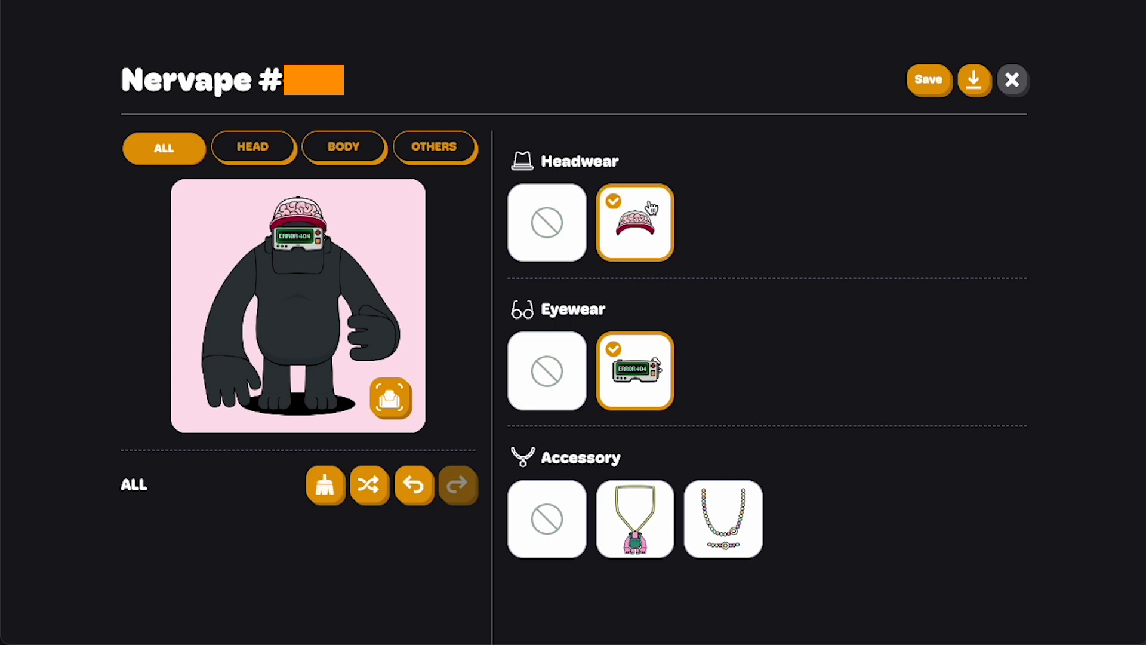
pyautogui.click(638, 542)
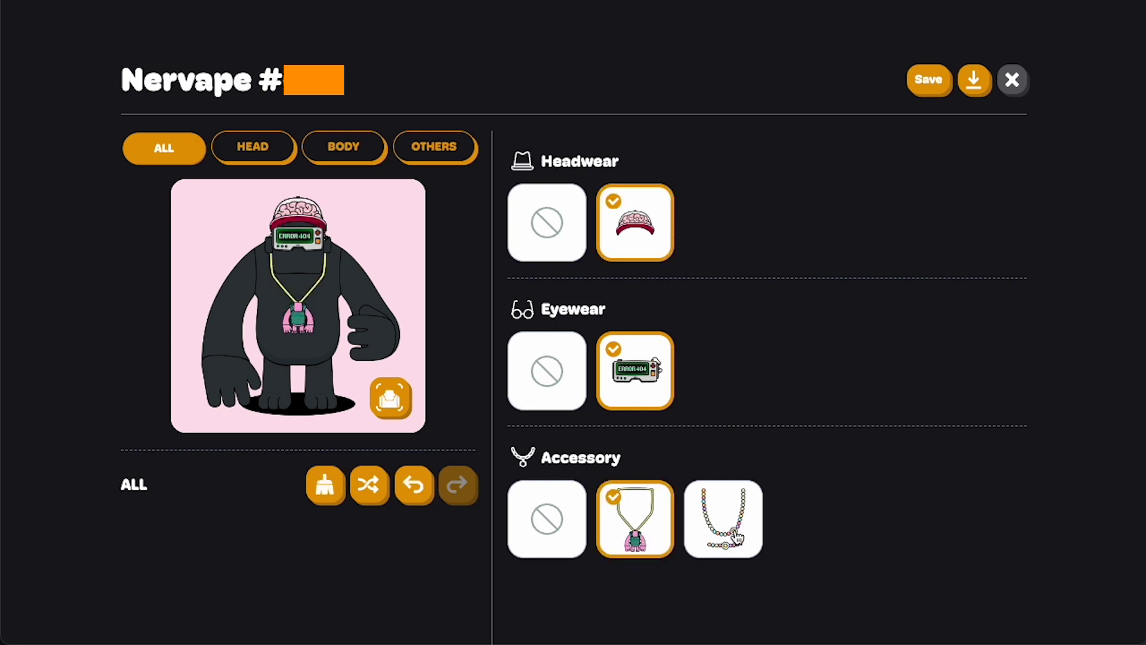
pyautogui.click(656, 533)
pyautogui.click(652, 530)
# Download the dressed-up Nervape's image and call off leaving the edit mode without saving.
pyautogui.click(984, 88)
pyautogui.click(1013, 81)
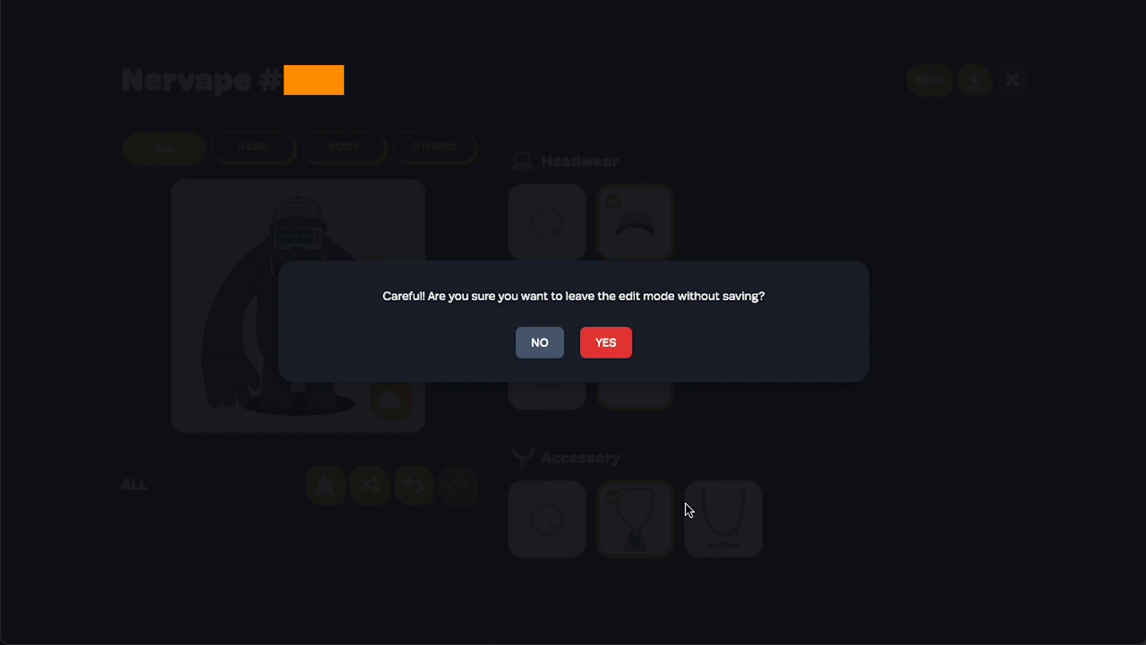
pyautogui.click(539, 343)
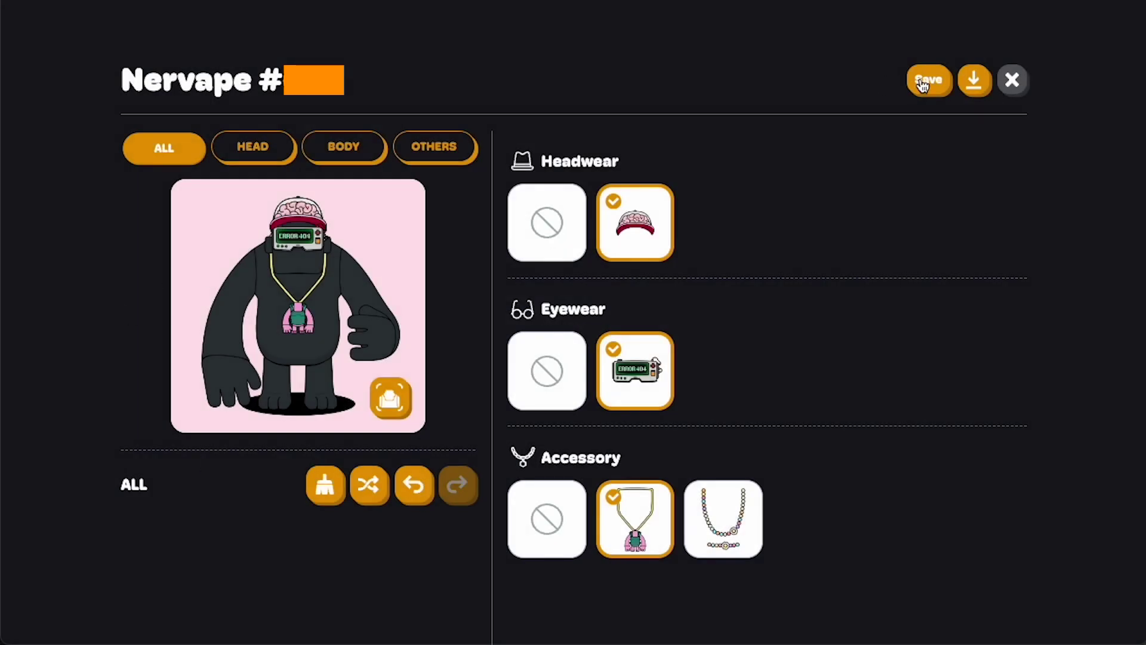
# Save the outfit with cap, visor and pendant, approve the wallet's sign request and review the Nervape in the asset list.
pyautogui.click(923, 83)
pyautogui.click(629, 440)
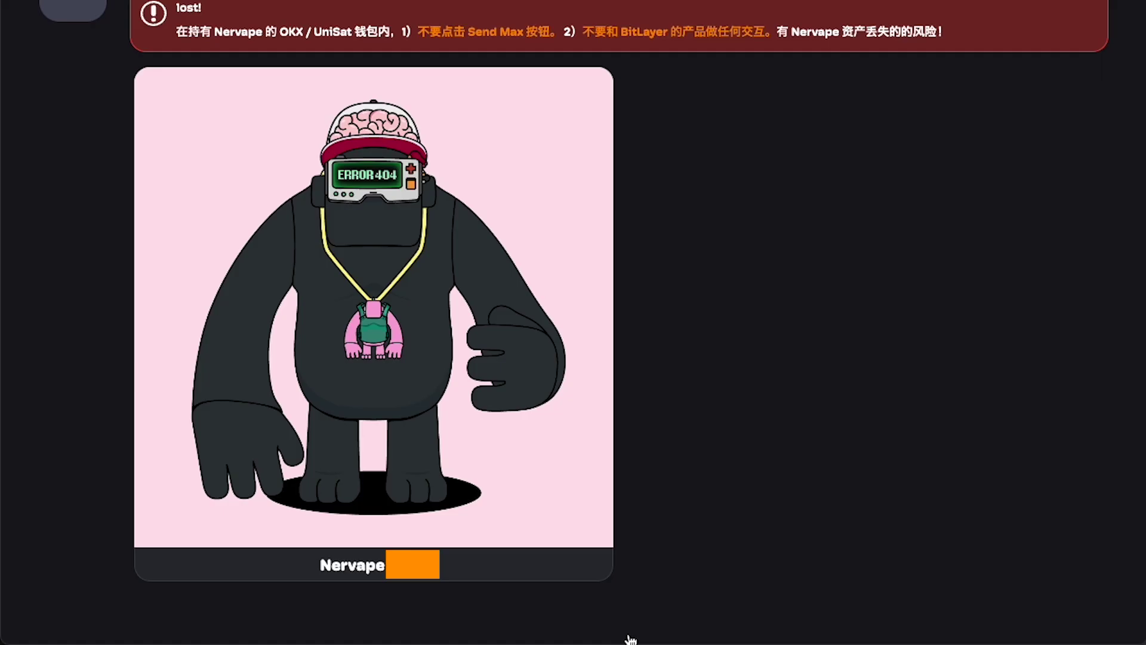
pyautogui.scroll(1, 626, 627)
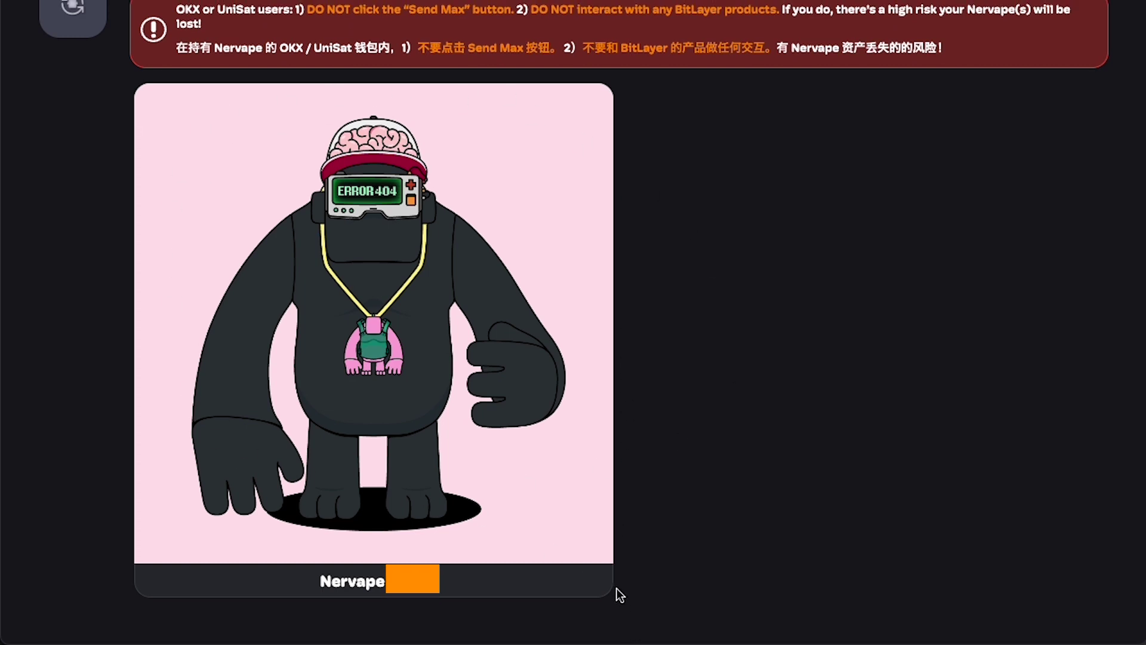
pyautogui.scroll(1, 617, 589)
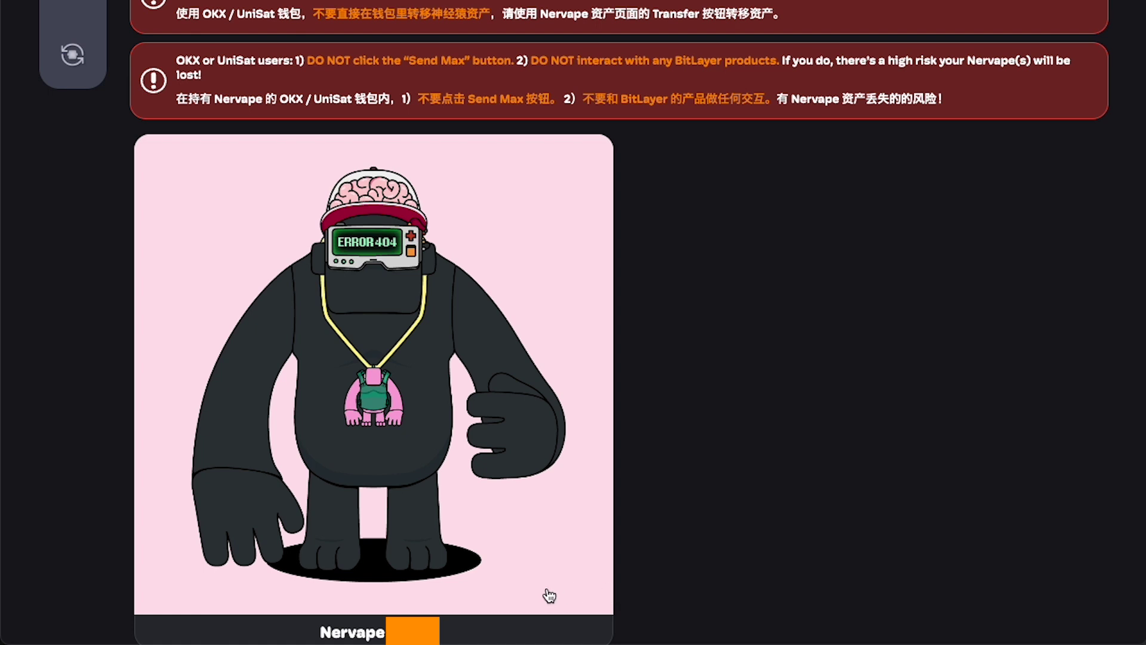
pyautogui.scroll(-1, 626, 550)
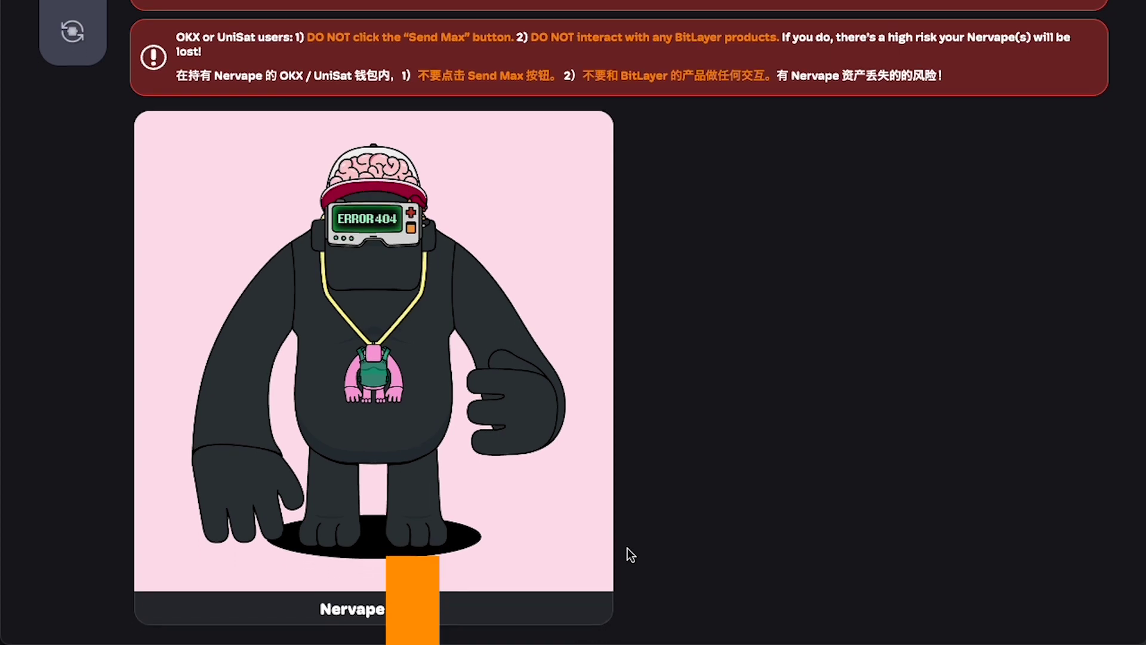